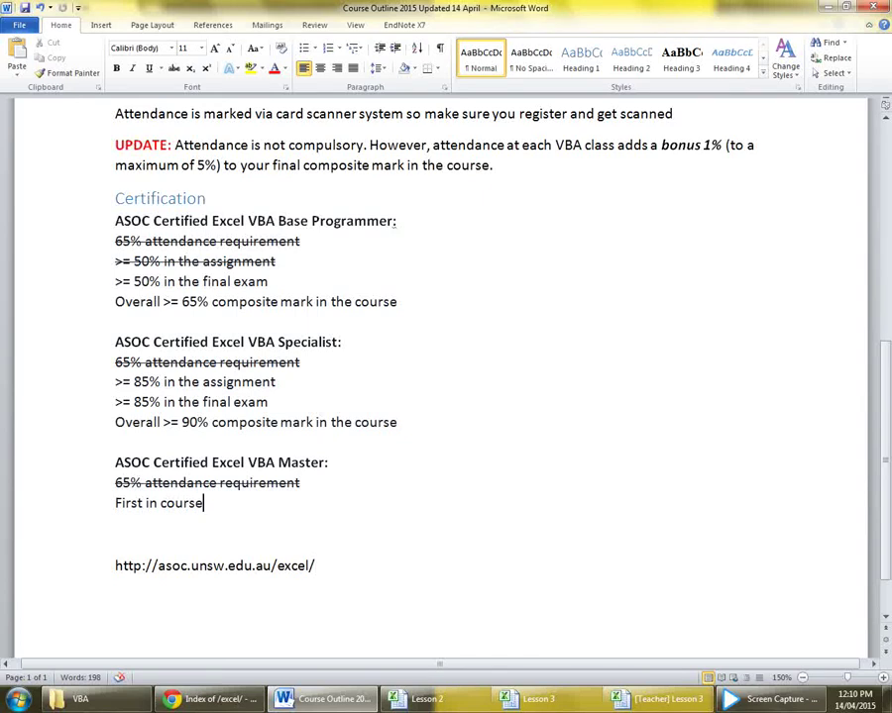
Step: Select the full card-scanner attendance line in the course outline, then the course website link line
{"action": "scroll", "coordinate": [441, 377], "scroll_direction": "up", "scroll_amount": 3}
{"action": "scroll", "coordinate": [441, 377], "scroll_direction": "down", "scroll_amount": 2}
{"action": "scroll", "coordinate": [441, 377], "scroll_direction": "down", "scroll_amount": 2}
{"action": "left_click", "coordinate": [115, 114]}
{"action": "key", "text": "ctrl+shift+Right"}
{"action": "key", "text": "ctrl+shift+Right"}
{"action": "key", "text": "ctrl+shift+Right"}
{"action": "key", "text": "ctrl+shift+Right"}
{"action": "key", "text": "ctrl+shift+Right"}
{"action": "key", "text": "ctrl+shift+Right"}
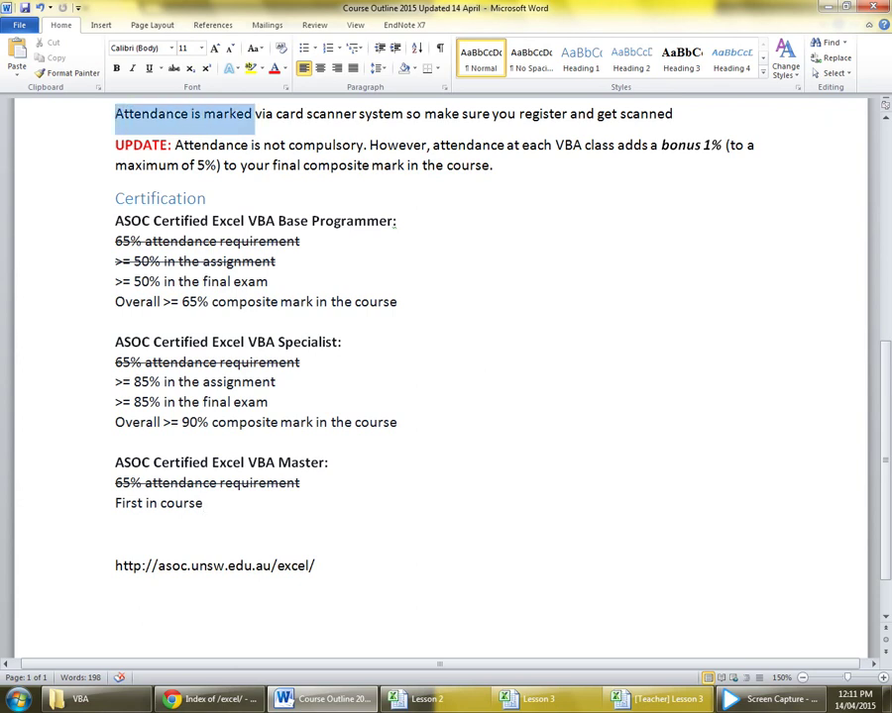
{"action": "key", "text": "ctrl+shift+Right"}
{"action": "key", "text": "ctrl+shift+Right"}
{"action": "key", "text": "ctrl+shift+Right"}
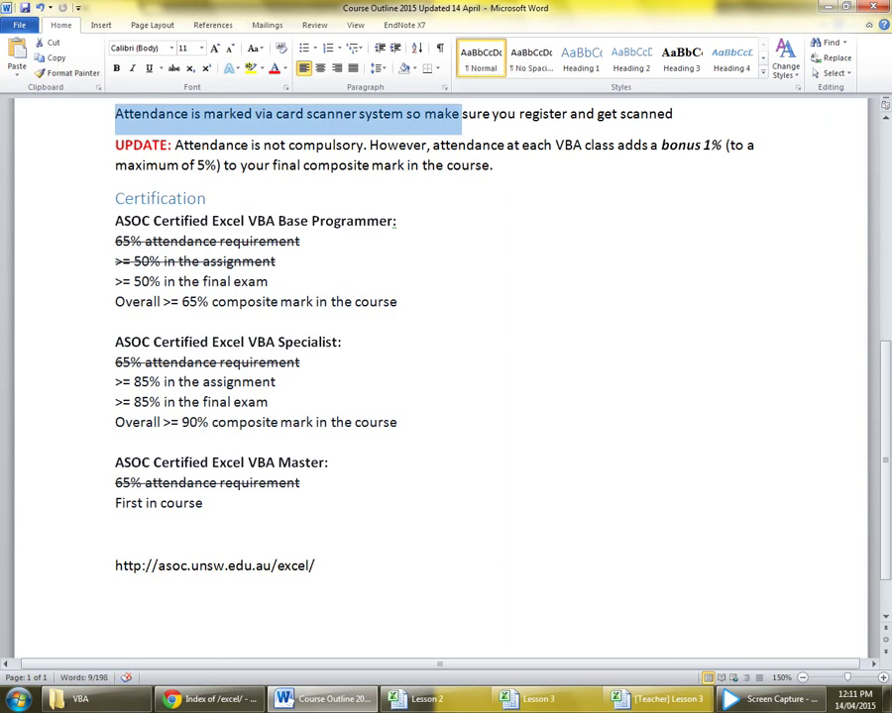
{"action": "key", "text": "ctrl+shift+Right"}
{"action": "key", "text": "ctrl+shift+Right"}
{"action": "key", "text": "ctrl+shift+Right"}
{"action": "key", "text": "ctrl+shift+Right"}
{"action": "key", "text": "ctrl+shift+Right"}
{"action": "key", "text": "ctrl+shift+Right"}
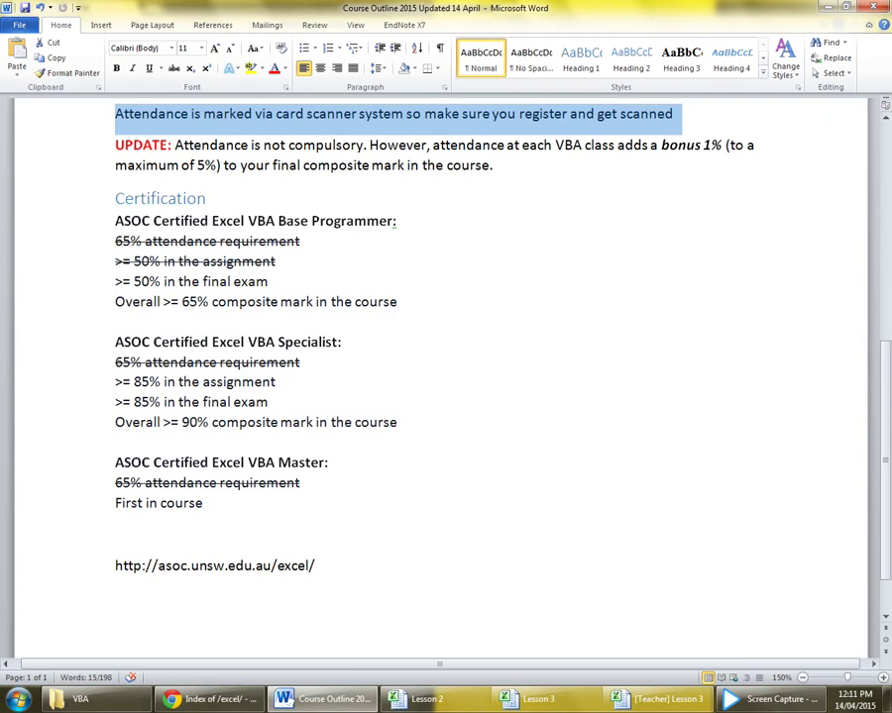
{"action": "left_click_drag", "start_coordinate": [323, 566], "coordinate": [117, 543]}
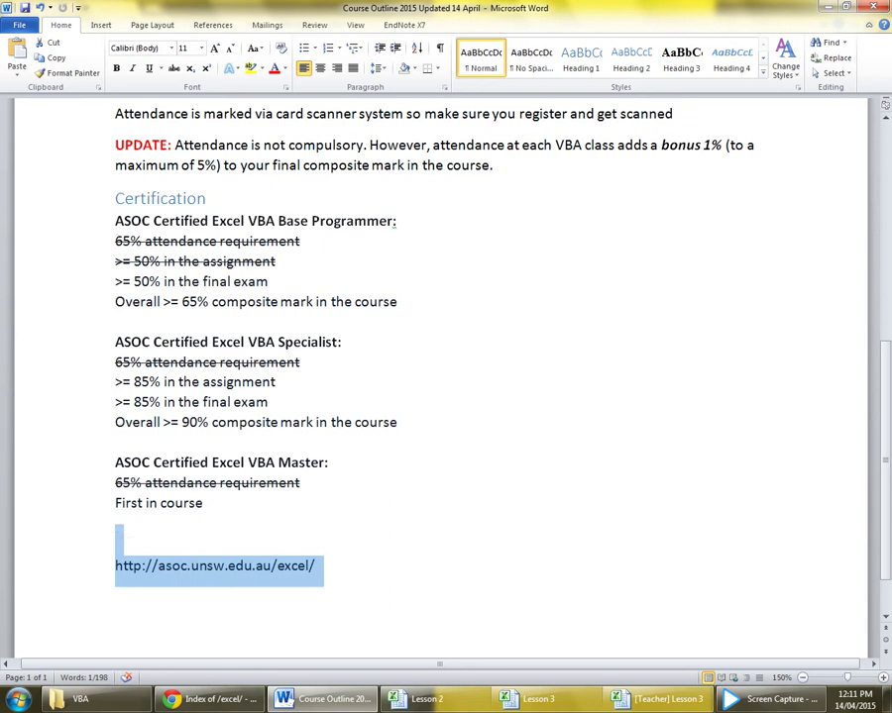
Step: Clear the highlight after 'First in course' and switch to the Lesson 2 Excel workbook
{"action": "left_click", "coordinate": [205, 503]}
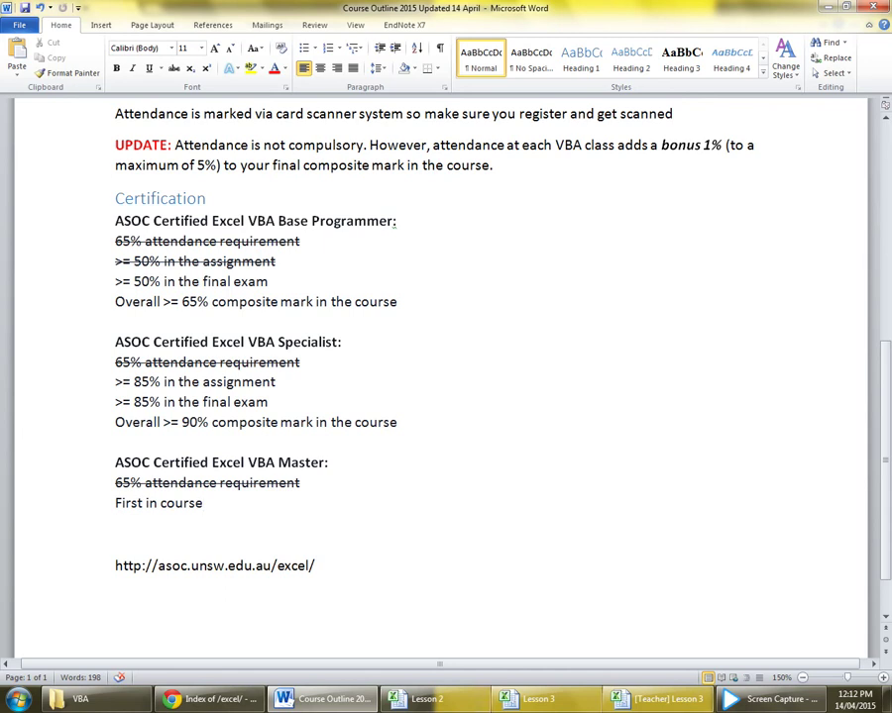
{"action": "key", "text": "alt+Tab"}
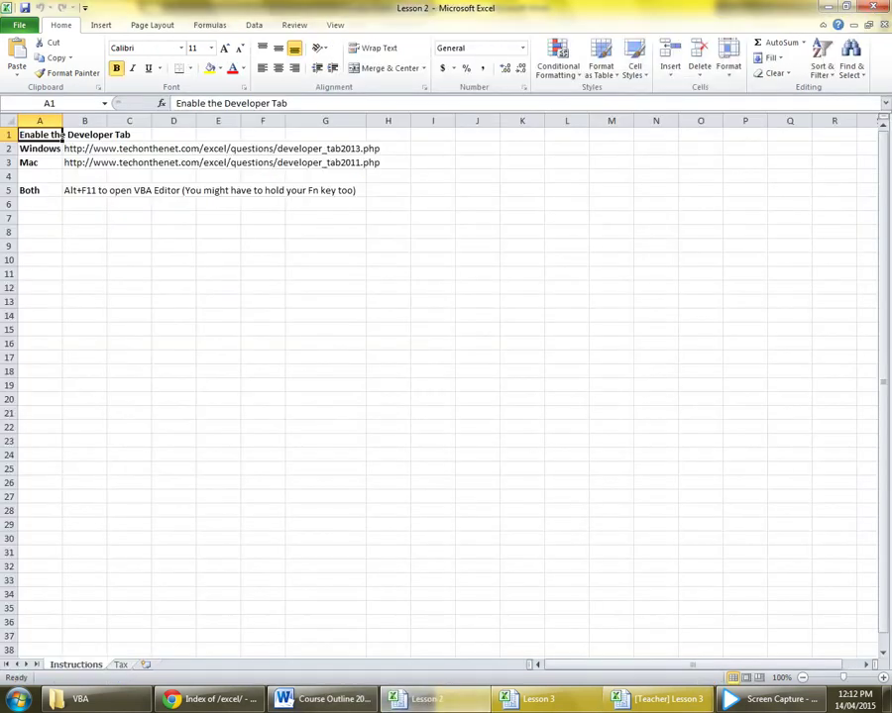
Step: Peek at the Lesson 2 VBA editor, return to the workbook, and bring up the Start menu
{"action": "key", "text": "alt+F11"}
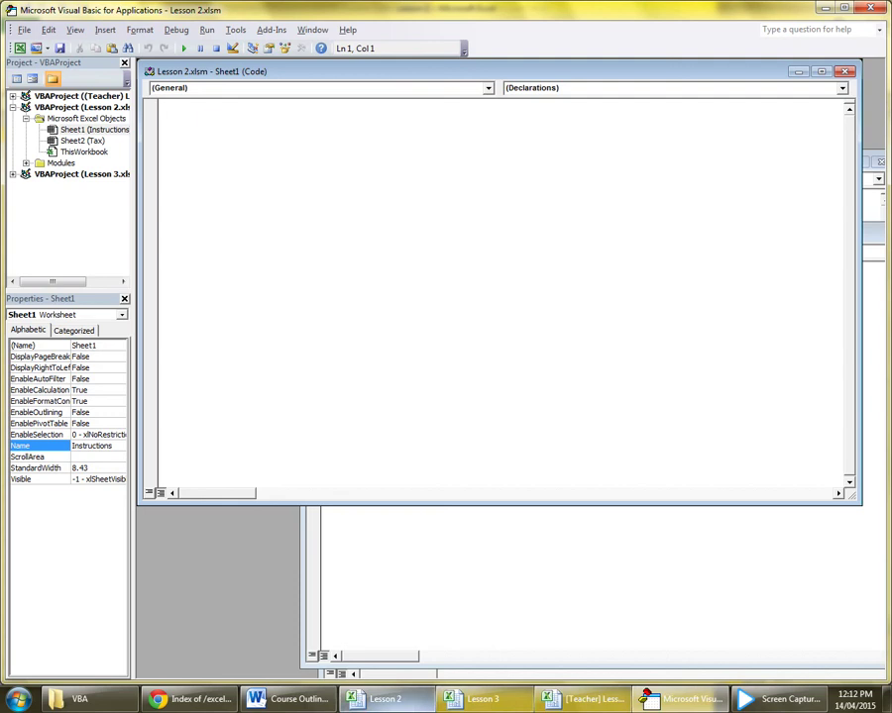
{"action": "mouse_move", "coordinate": [384, 700]}
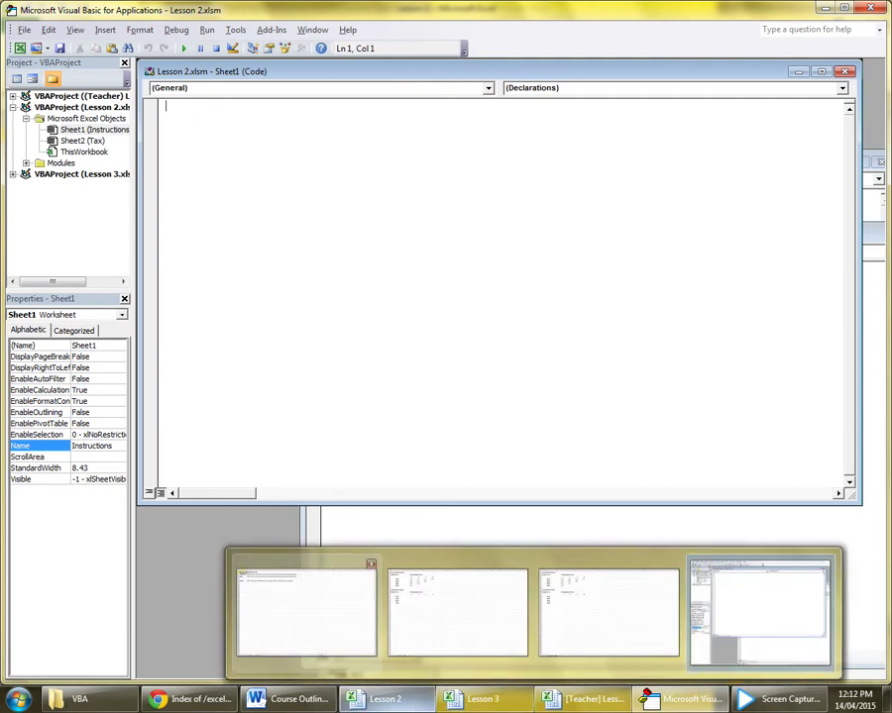
{"action": "left_click", "coordinate": [306, 610]}
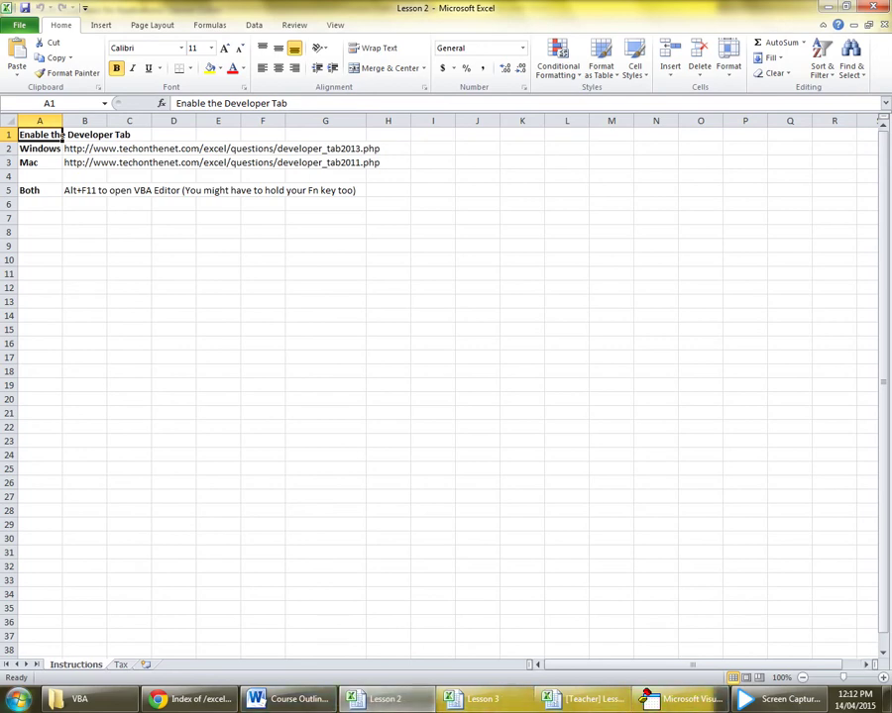
{"action": "left_click", "coordinate": [18, 698]}
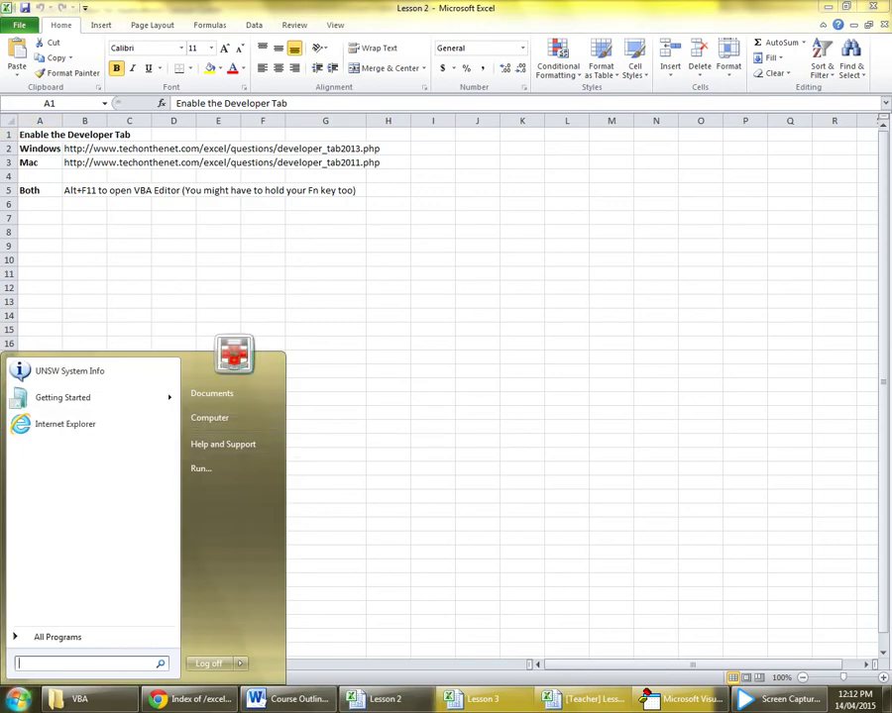
Step: Launch Windows Magnifier, then open the VBA editor for Lesson 2.xlsm from the worksheet
{"action": "type", "text": "magnifier"}
{"action": "key", "text": "Return"}
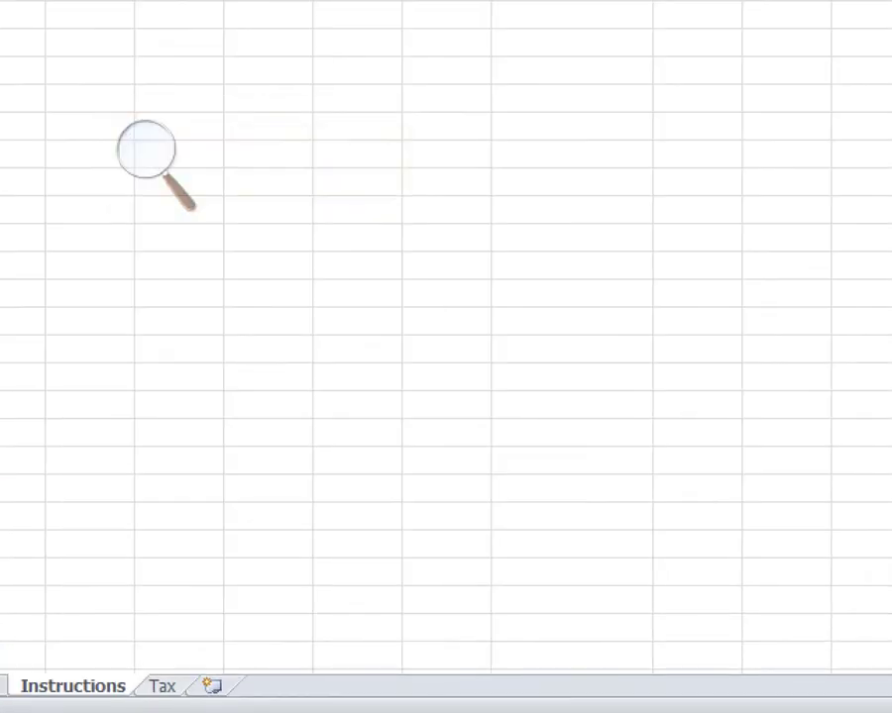
{"action": "left_click", "coordinate": [89, 404]}
{"action": "left_click_drag", "start_coordinate": [43, 147], "coordinate": [599, 597]}
{"action": "left_click", "coordinate": [400, 424]}
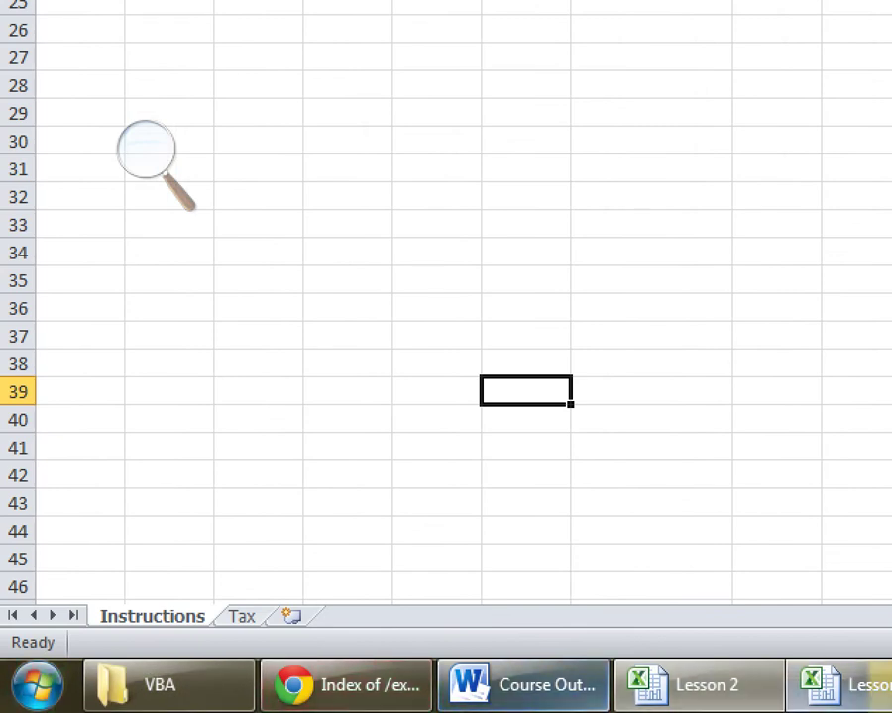
{"action": "key", "text": "alt+F11"}
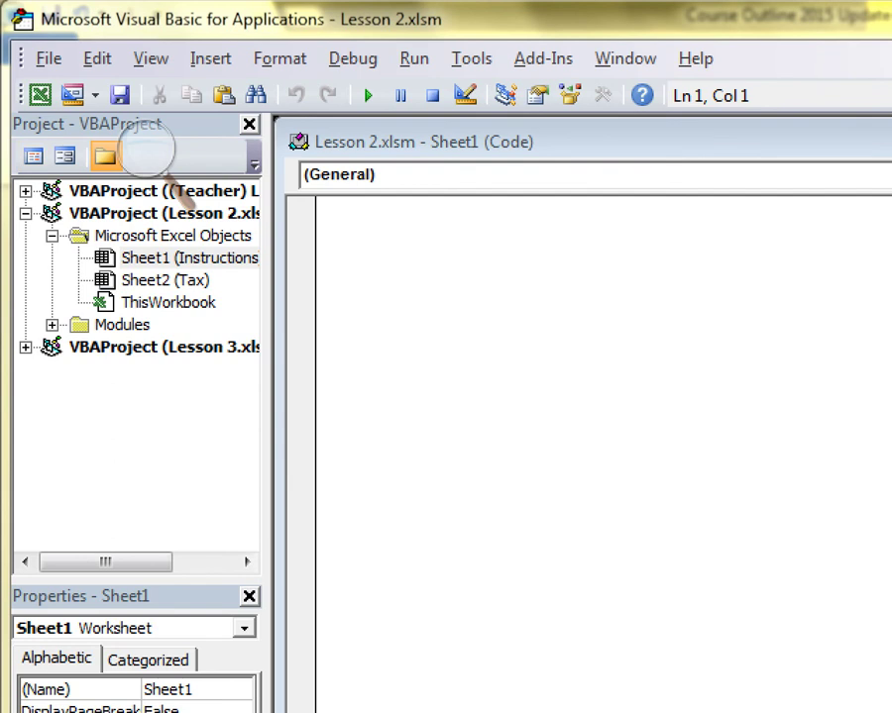
Step: Expand the Lesson 2 Modules folder and open the Cells module's code
{"action": "left_click", "coordinate": [52, 325]}
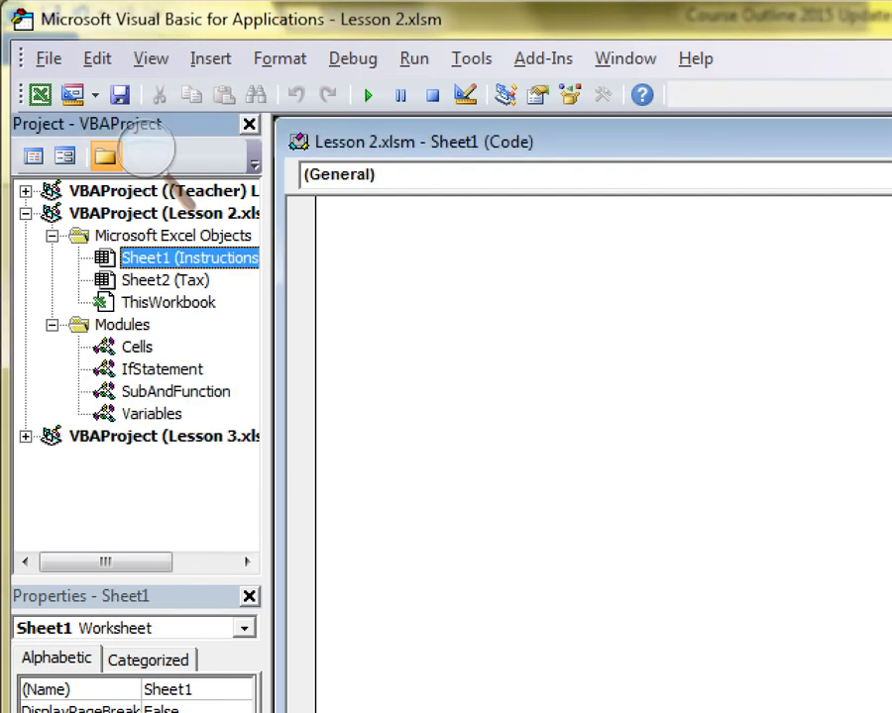
{"action": "left_click", "coordinate": [136, 347]}
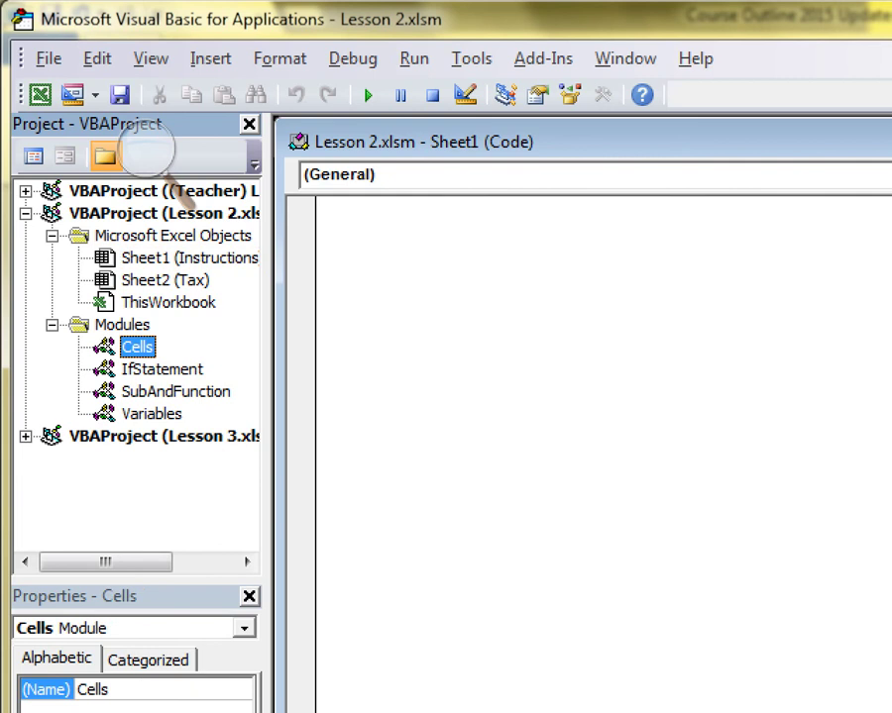
{"action": "double_click", "coordinate": [137, 347]}
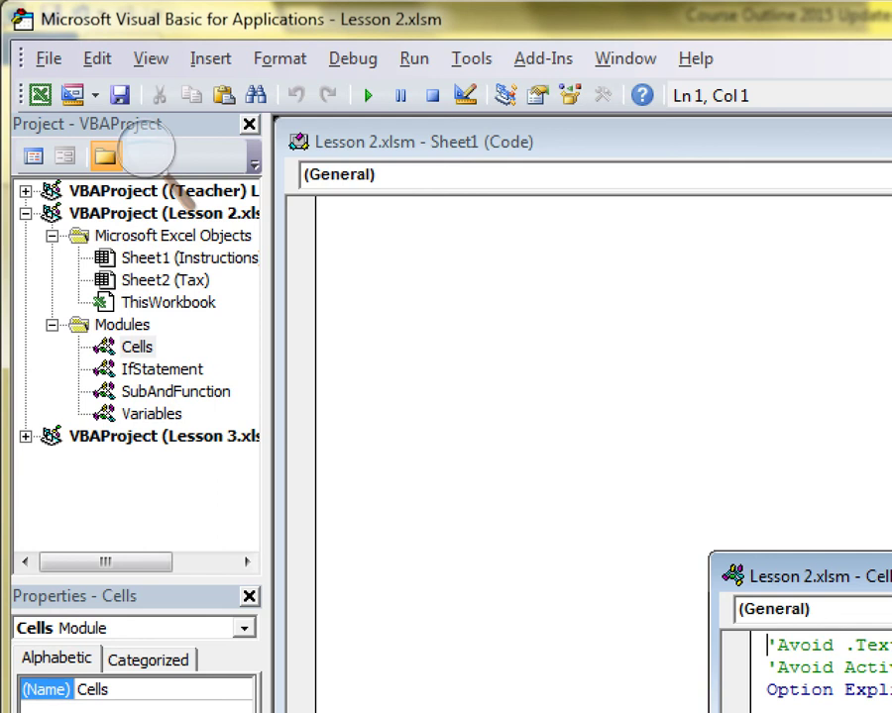
Step: Adjust the Magnifier view options and bring the Cells code window to the front, zoomed out
{"action": "key", "text": "ctrl+space"}
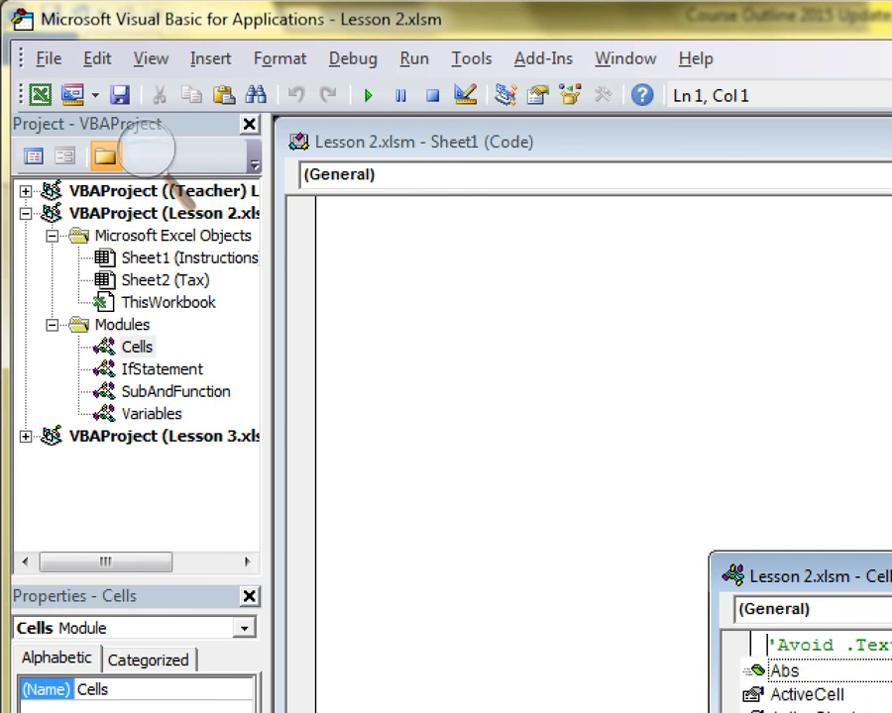
{"action": "left_click", "coordinate": [140, 143]}
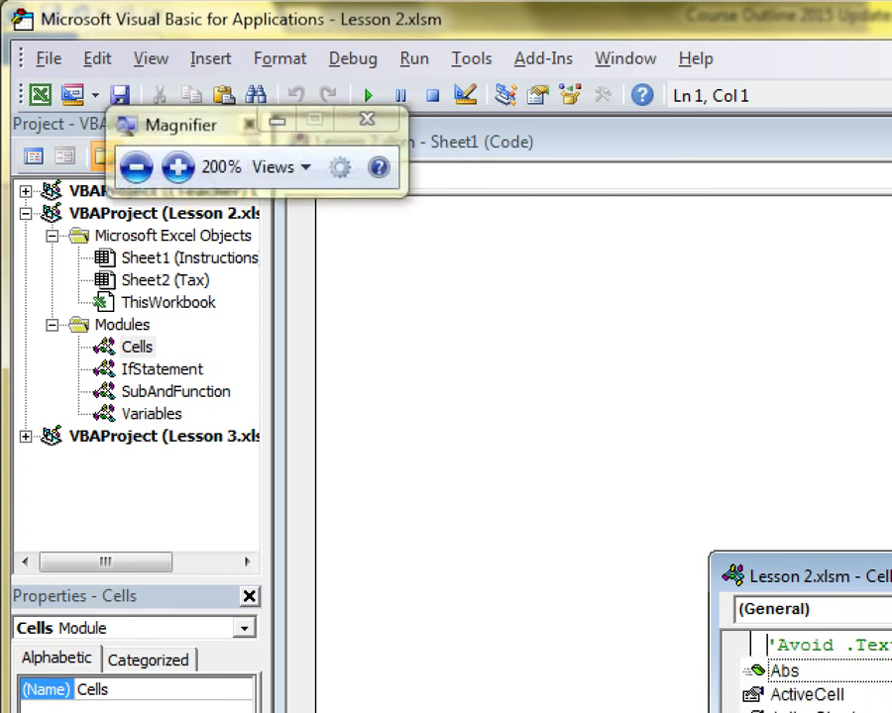
{"action": "left_click", "coordinate": [275, 167]}
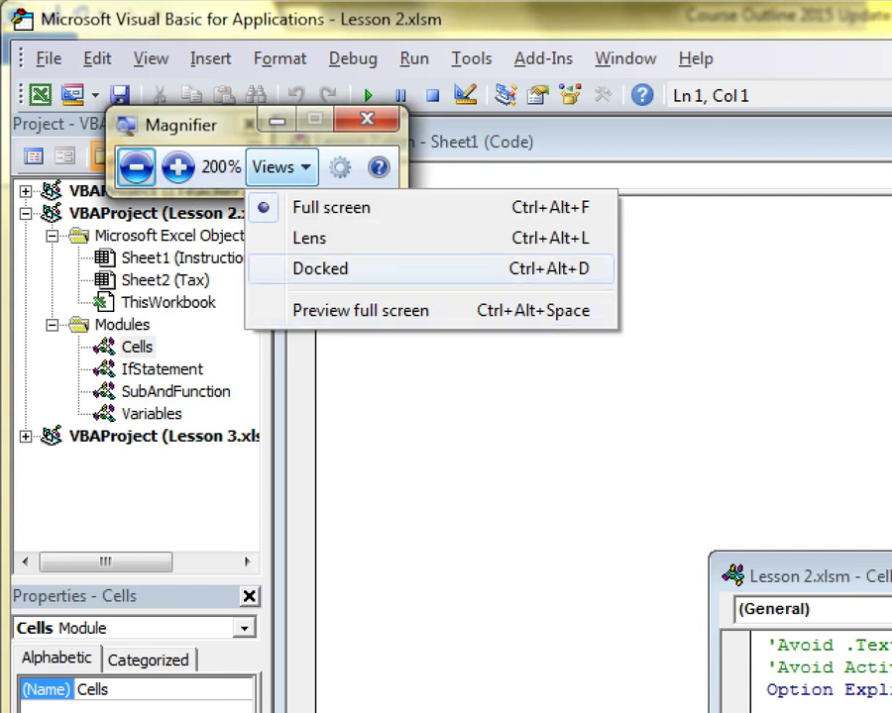
{"action": "left_click", "coordinate": [465, 416]}
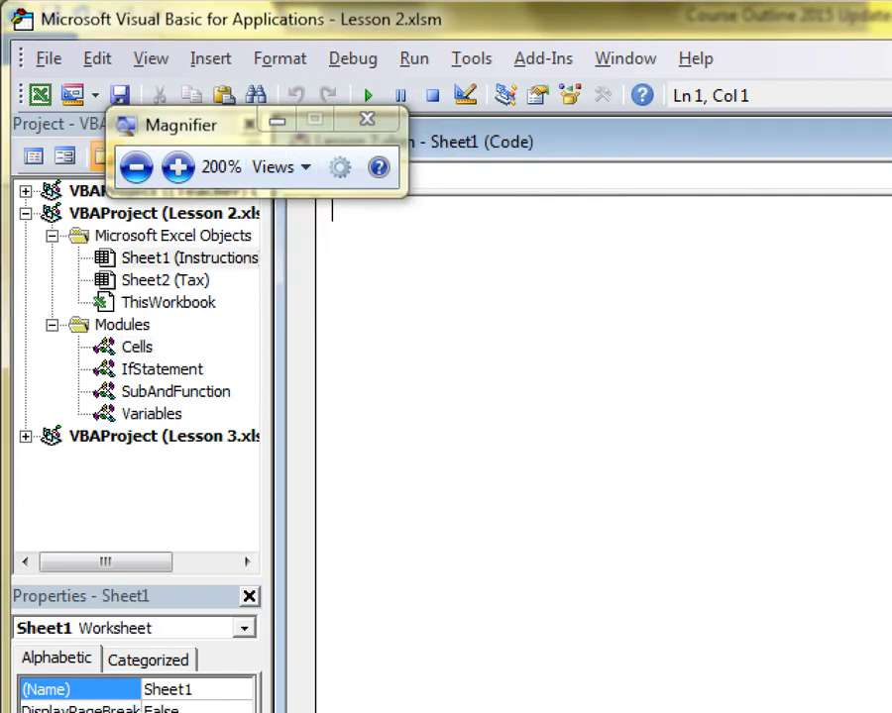
{"action": "key", "text": "ctrl+Tab"}
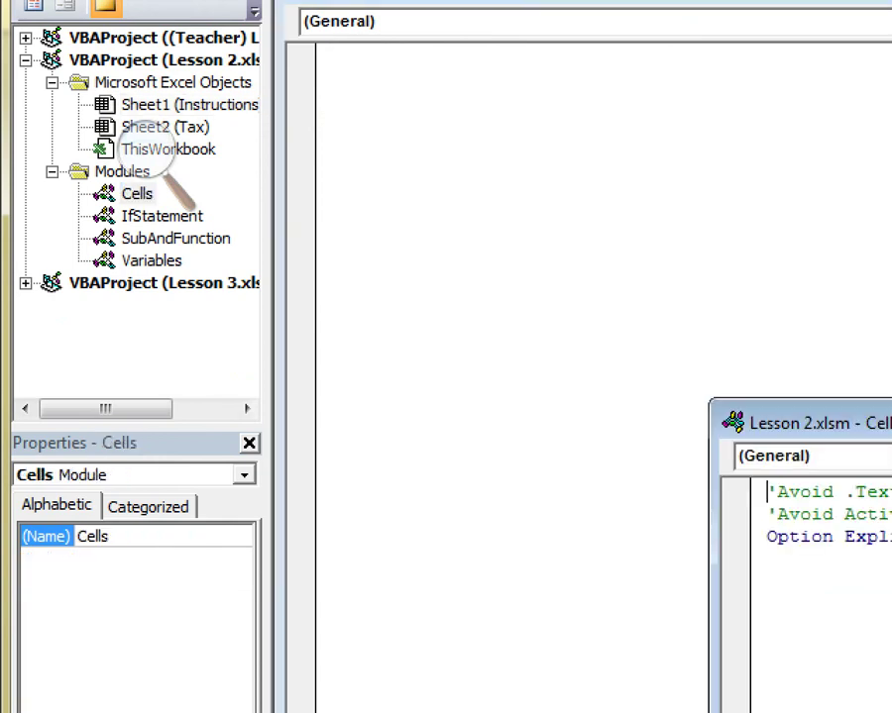
{"action": "key", "text": "super+minus"}
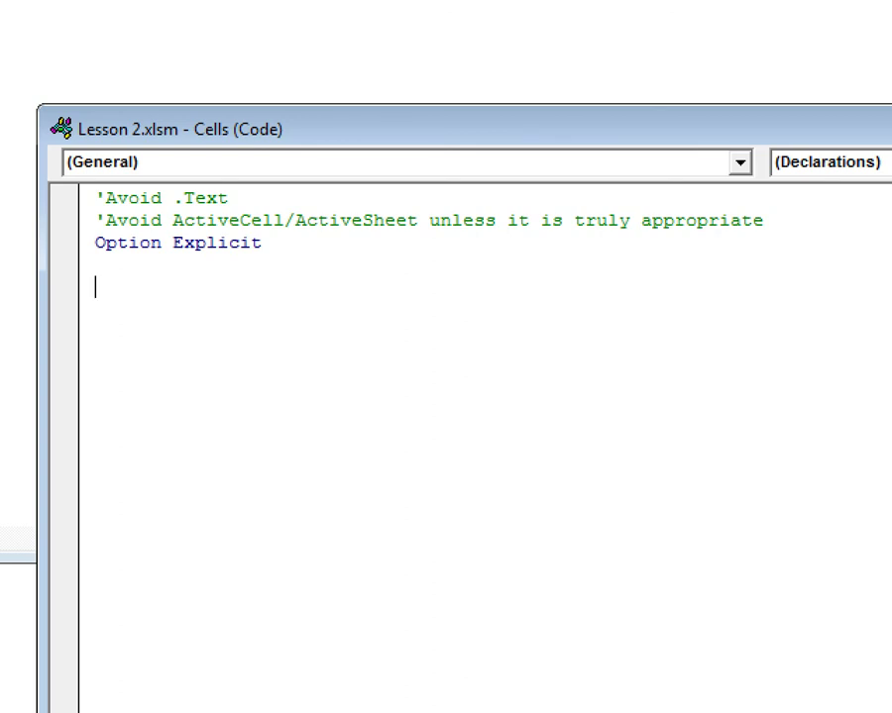
Step: Write Sub readActiveCell() containing the indented line MsgBox ActiveCell.Text, then return to Excel
{"action": "type", "text": "Sub re"}
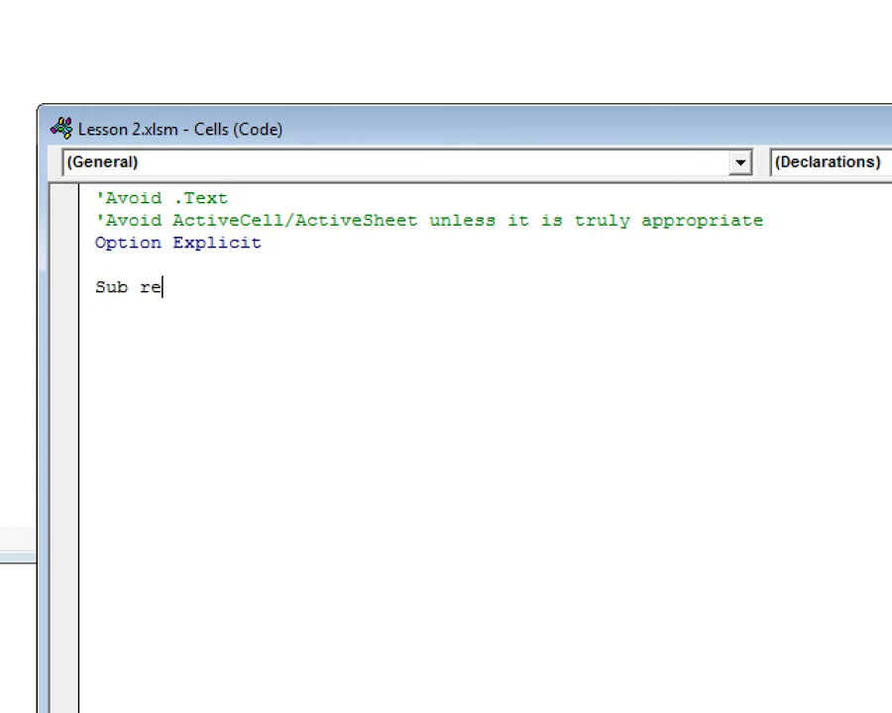
{"action": "type", "text": "adActiveCell()"}
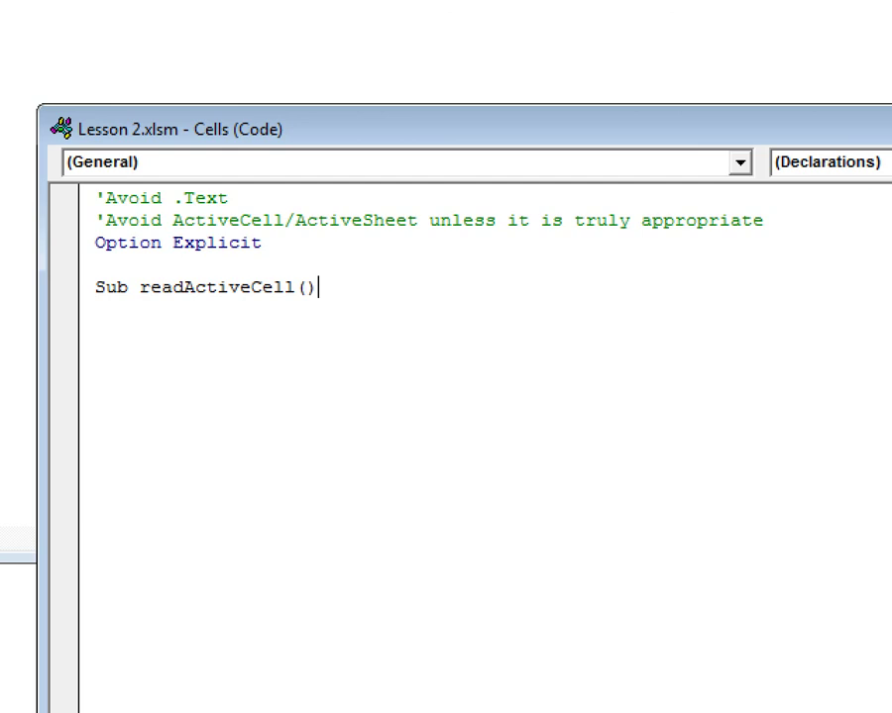
{"action": "key", "text": "Return"}
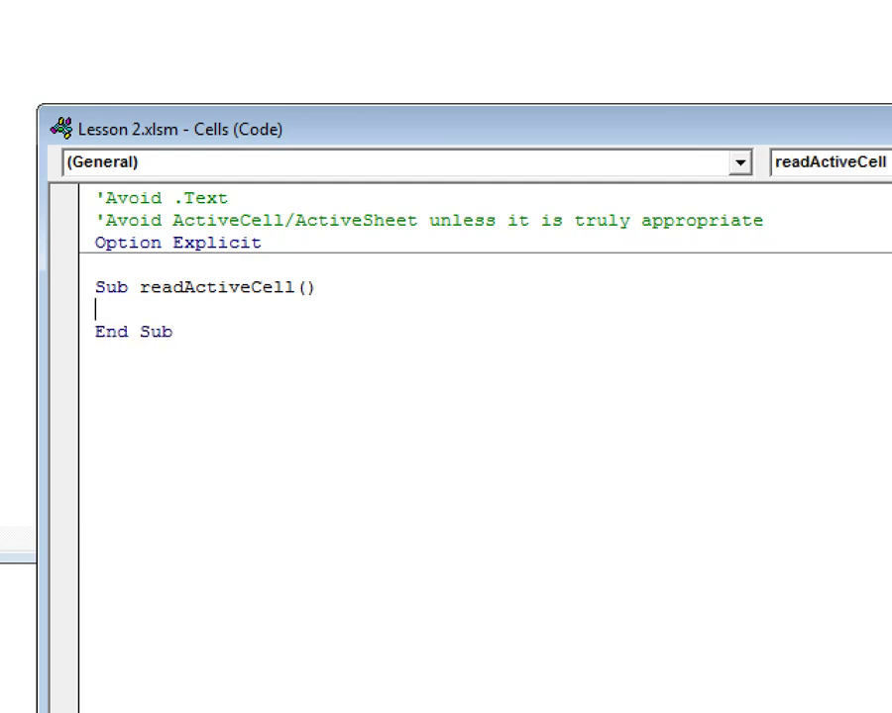
{"action": "key", "text": "Tab"}
{"action": "type", "text": "MsgBox"}
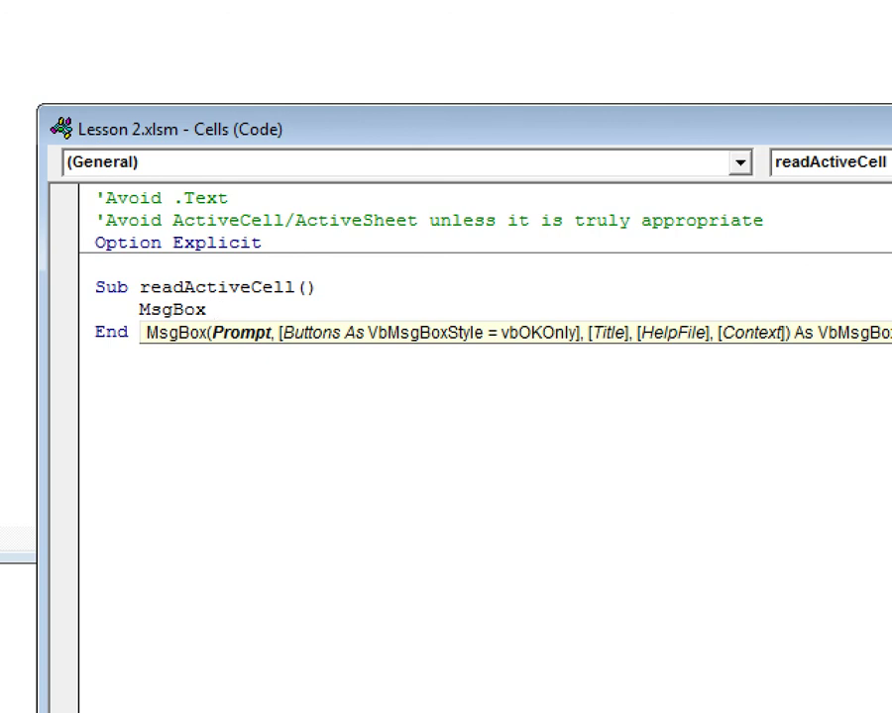
{"action": "type", "text": " ActiveCell.Text"}
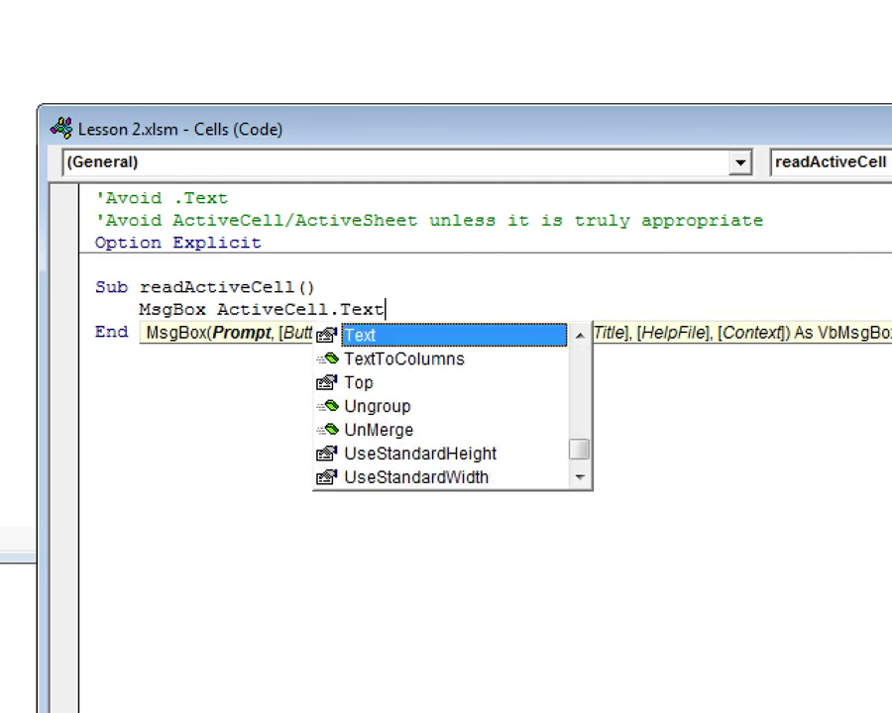
{"action": "key", "text": "Escape"}
{"action": "key", "text": "Down"}
{"action": "key", "text": "Down"}
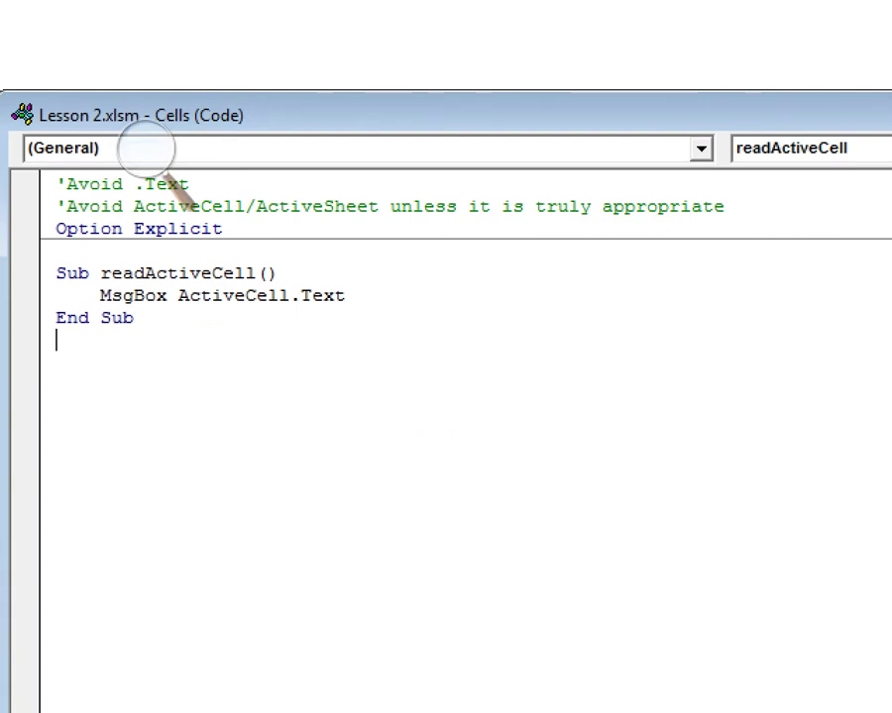
{"action": "key", "text": "ctrl+space"}
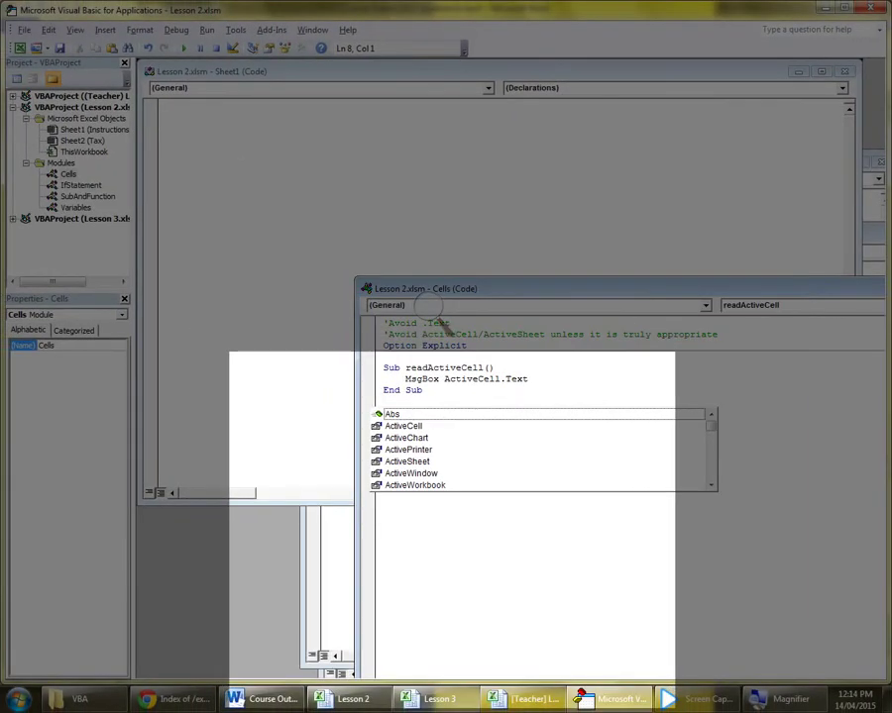
{"action": "key", "text": "alt+F11"}
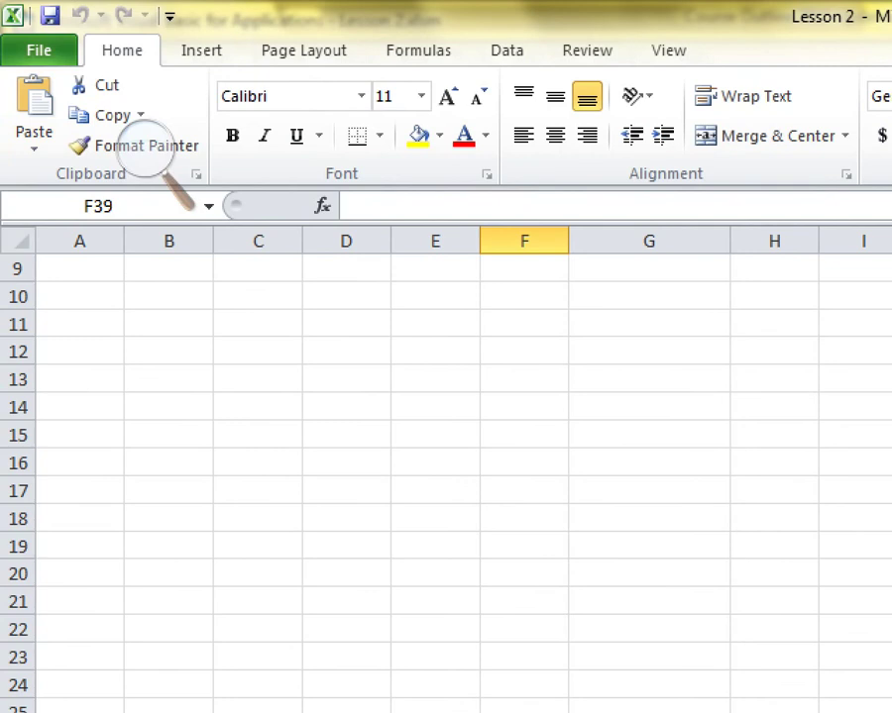
Step: With cell A2 (Windows) selected, run readActiveCell and dismiss the 'Windows' message box
{"action": "scroll", "coordinate": [445, 476], "scroll_direction": "up", "scroll_amount": 3}
{"action": "left_click", "coordinate": [79, 296]}
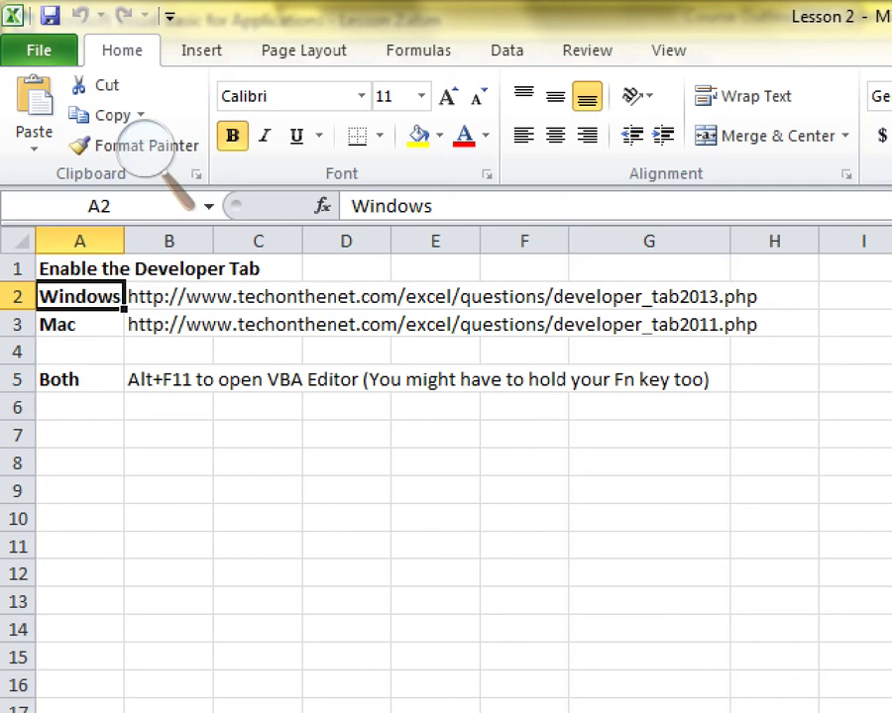
{"action": "key", "text": "alt+F11"}
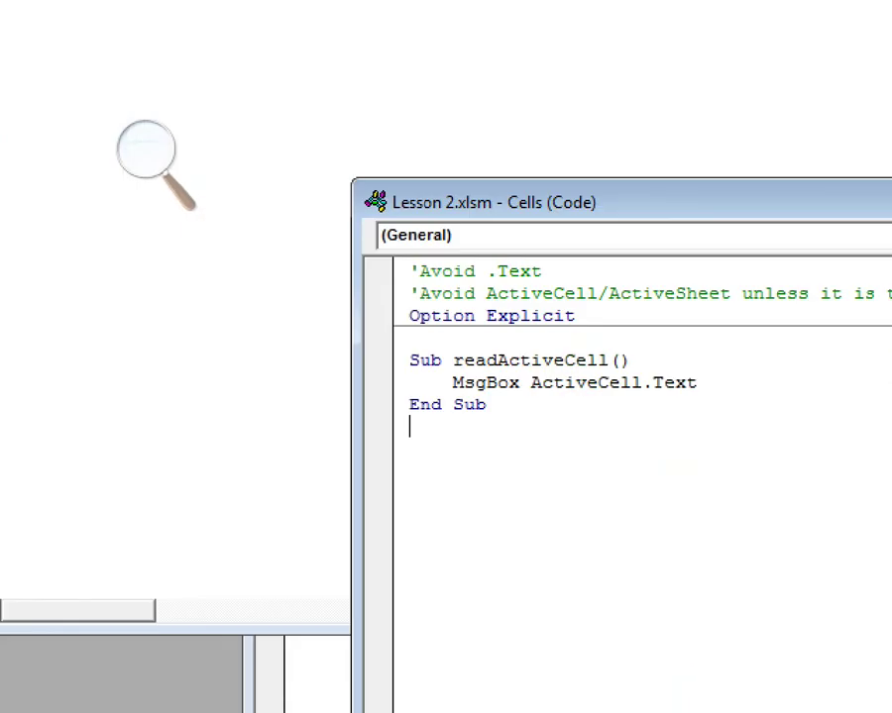
{"action": "left_click_drag", "start_coordinate": [486, 404], "coordinate": [409, 383]}
{"action": "left_click", "coordinate": [409, 426]}
{"action": "key", "text": "F5"}
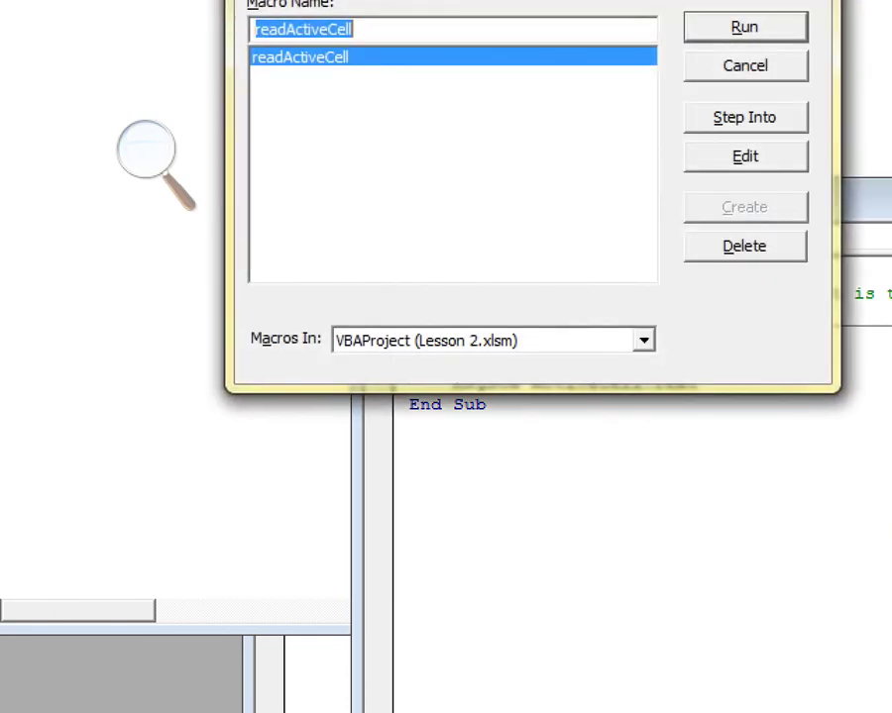
{"action": "key", "text": "Return"}
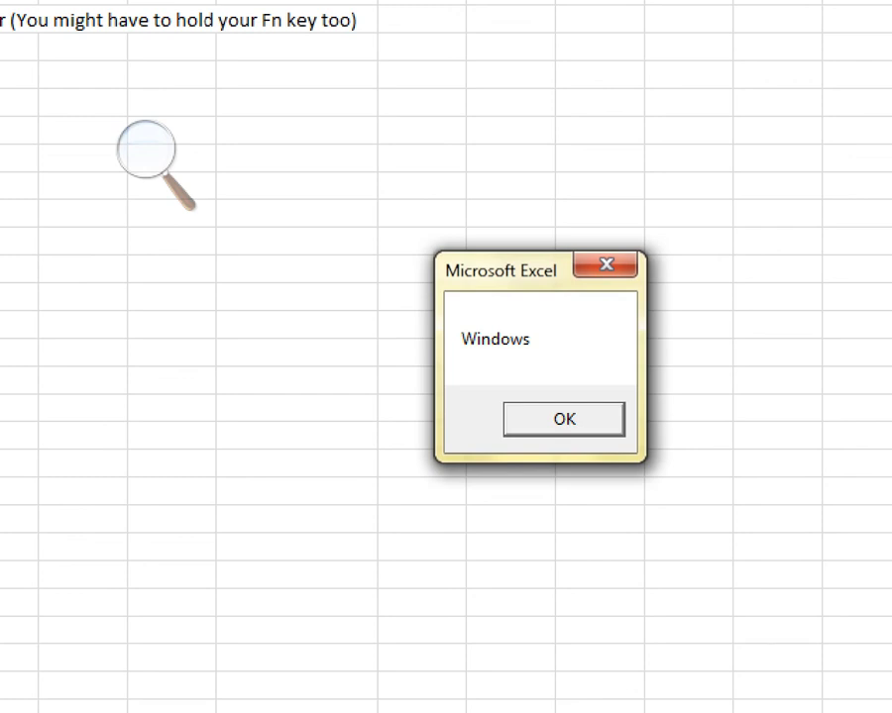
{"action": "key", "text": "Return"}
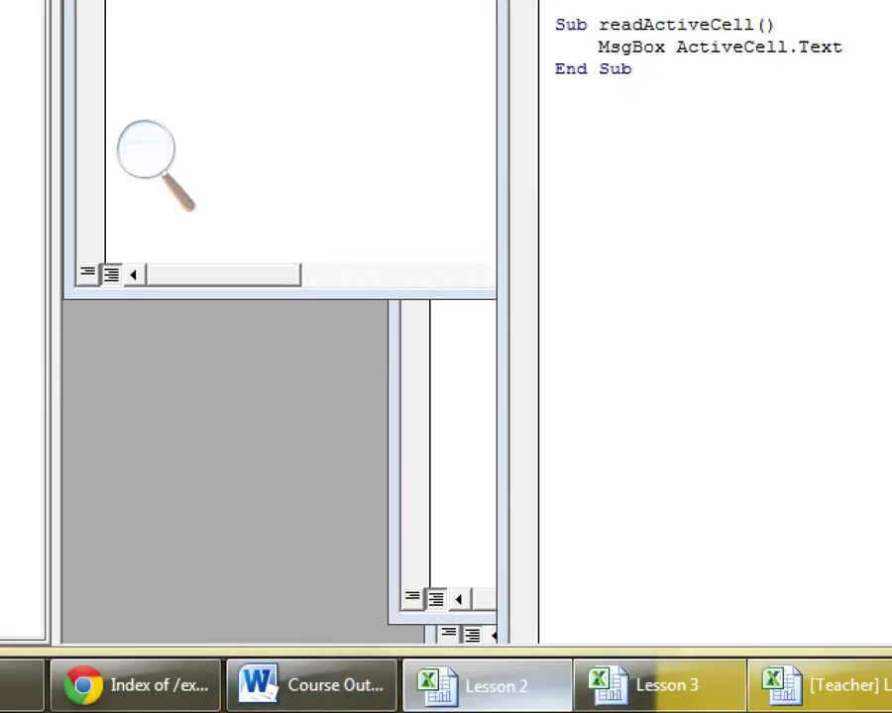
{"action": "left_click", "coordinate": [478, 684]}
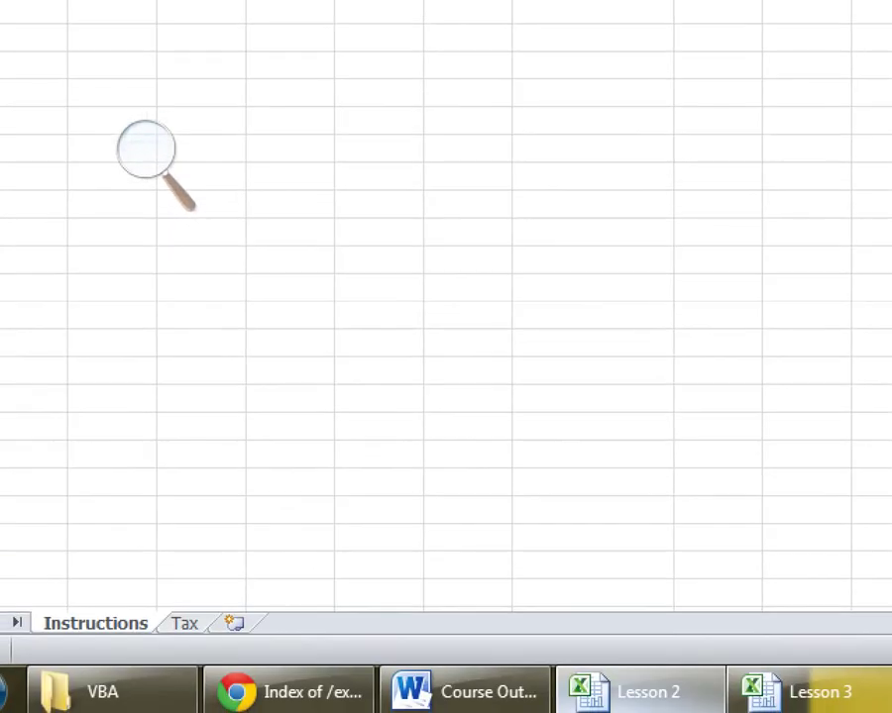
{"action": "key", "text": "alt+F11"}
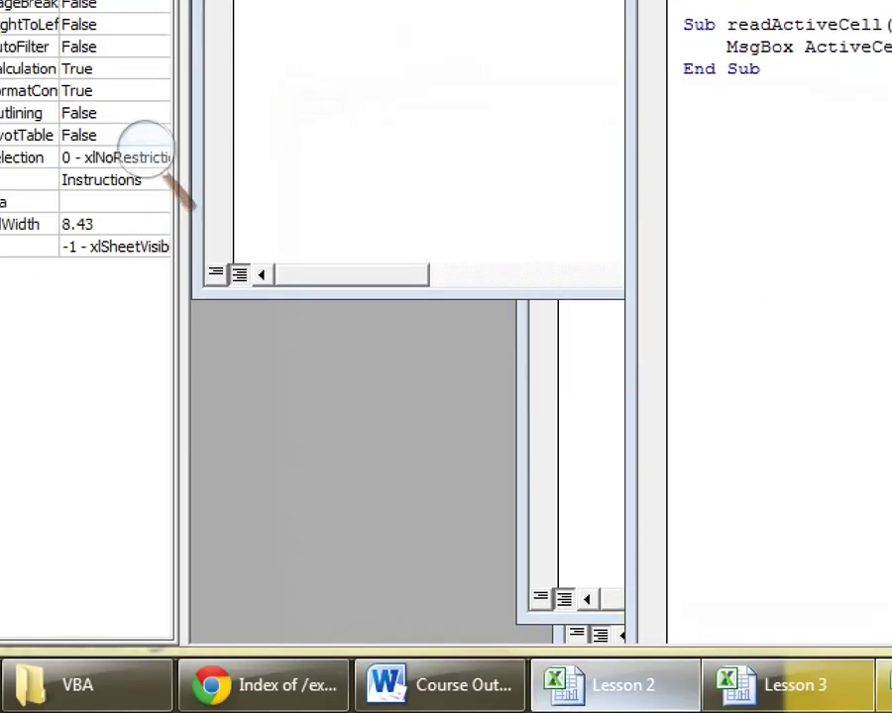
{"action": "key", "text": "alt+F11"}
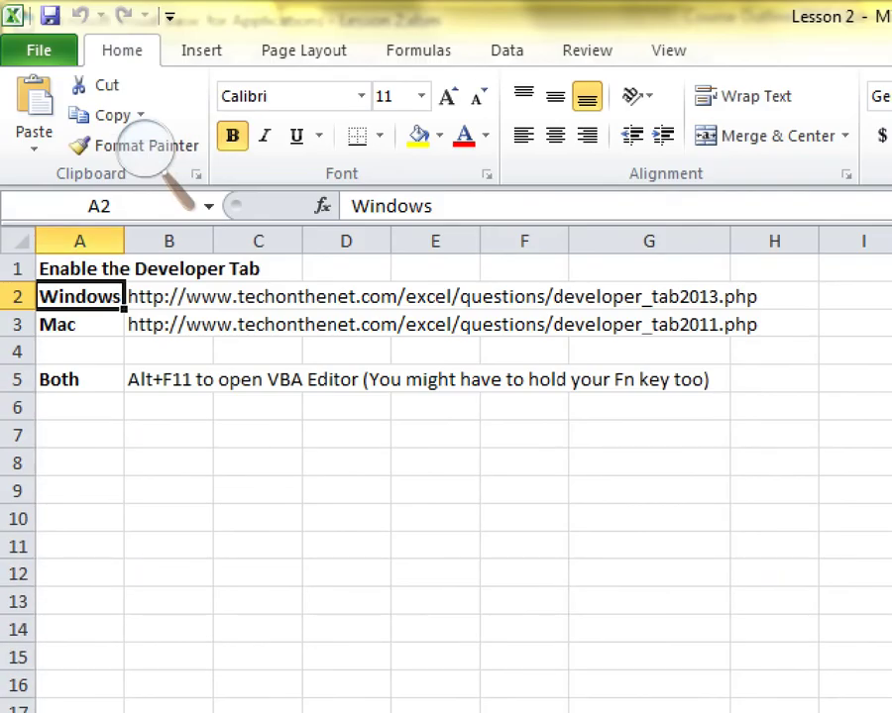
{"action": "key", "text": "Down"}
{"action": "key", "text": "Down"}
{"action": "key", "text": "Down"}
{"action": "key", "text": "Down"}
{"action": "key", "text": "Down"}
{"action": "key", "text": "Down"}
{"action": "key", "text": "Down"}
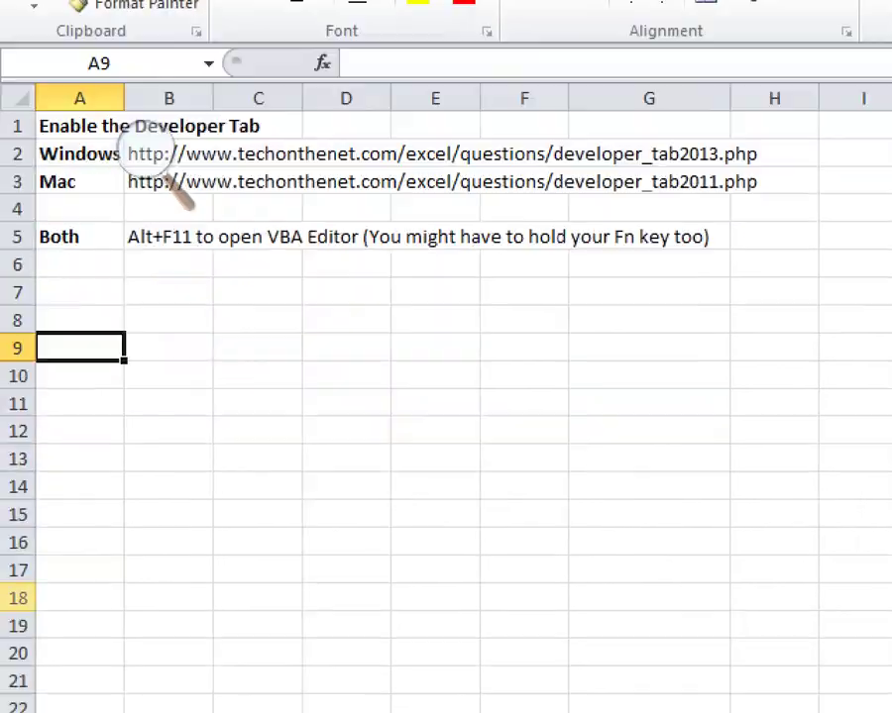
{"action": "type", "text": "12398429085985"}
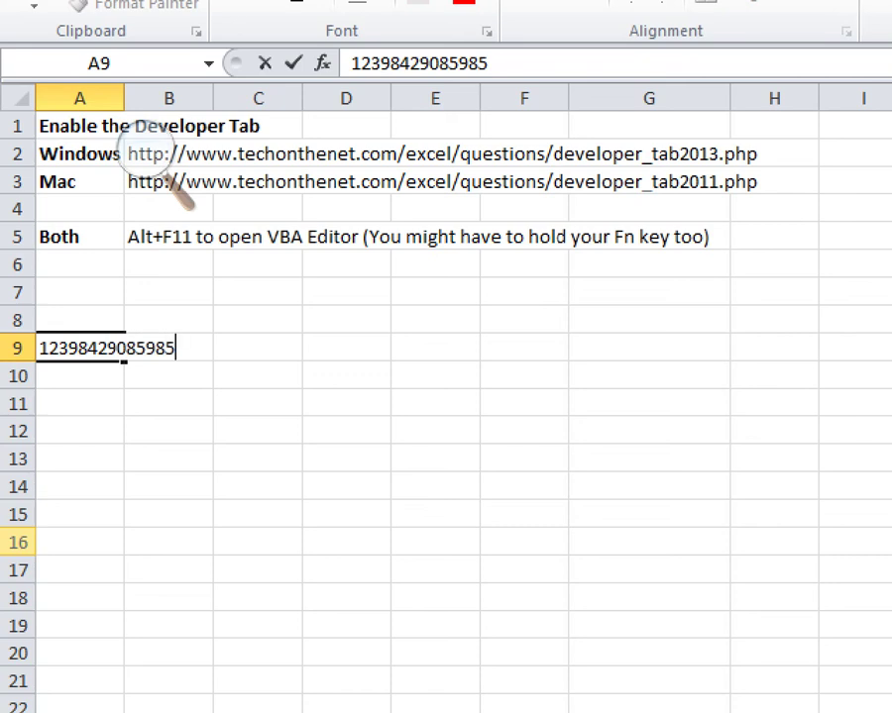
{"action": "key", "text": "Return"}
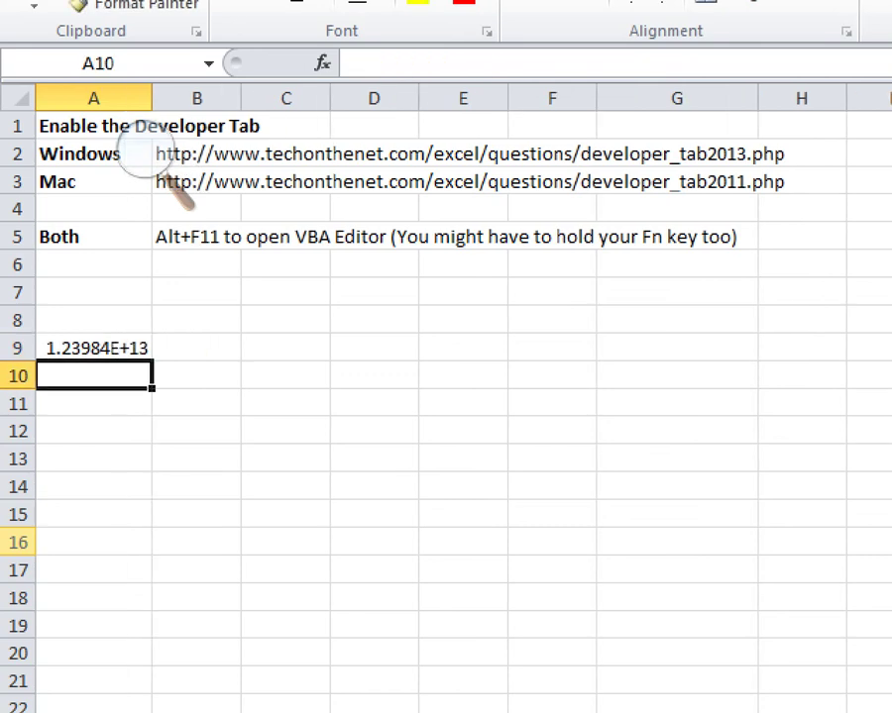
{"action": "key", "text": "Up"}
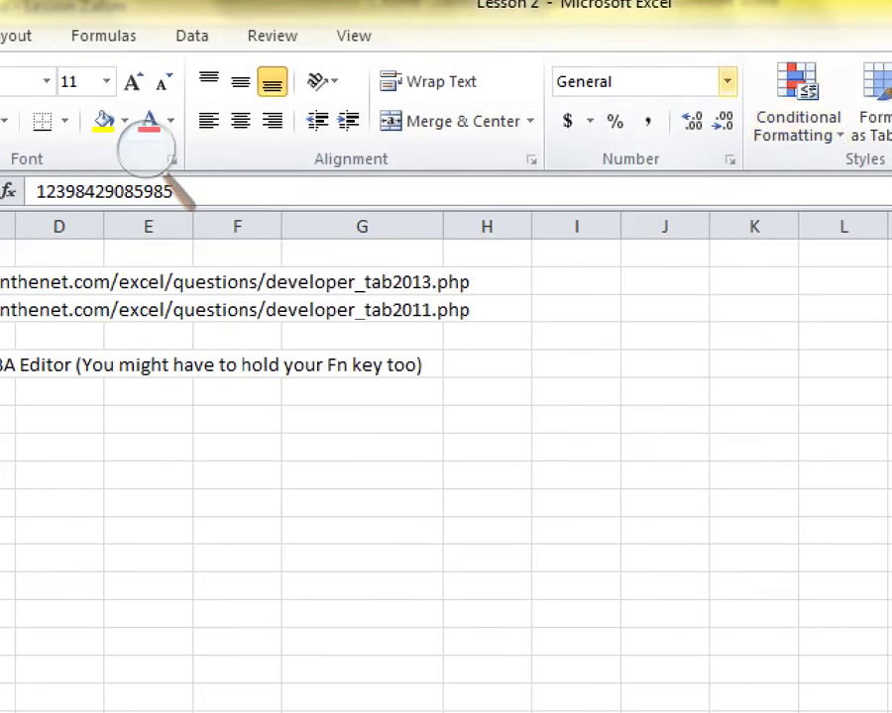
{"action": "left_click", "coordinate": [728, 81]}
{"action": "key", "text": "Escape"}
{"action": "left_click", "coordinate": [139, 142]}
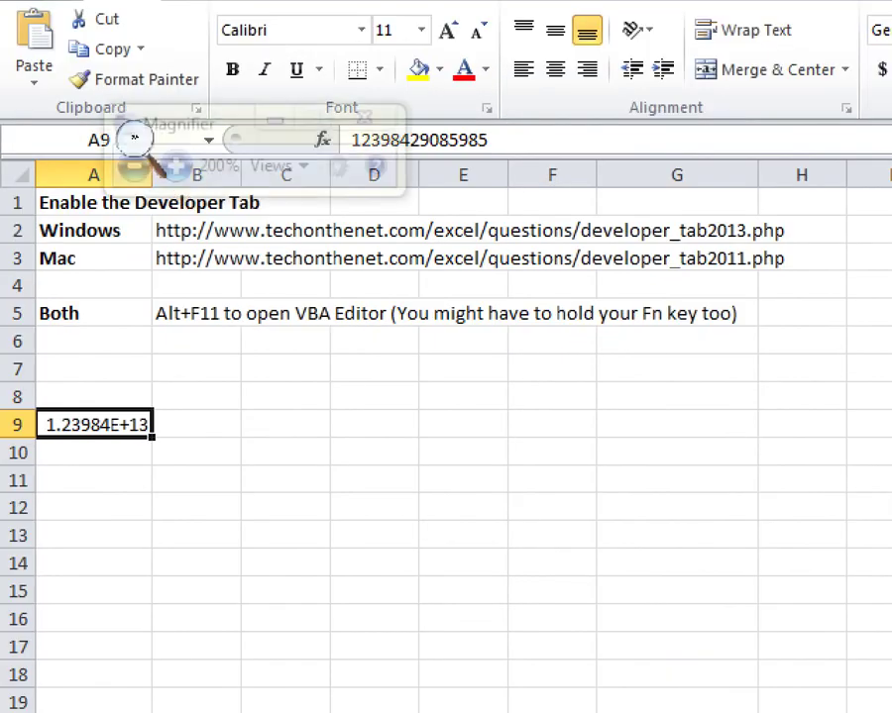
Step: Autofit column A and apply the Number format to cell A9
{"action": "left_click", "coordinate": [285, 368]}
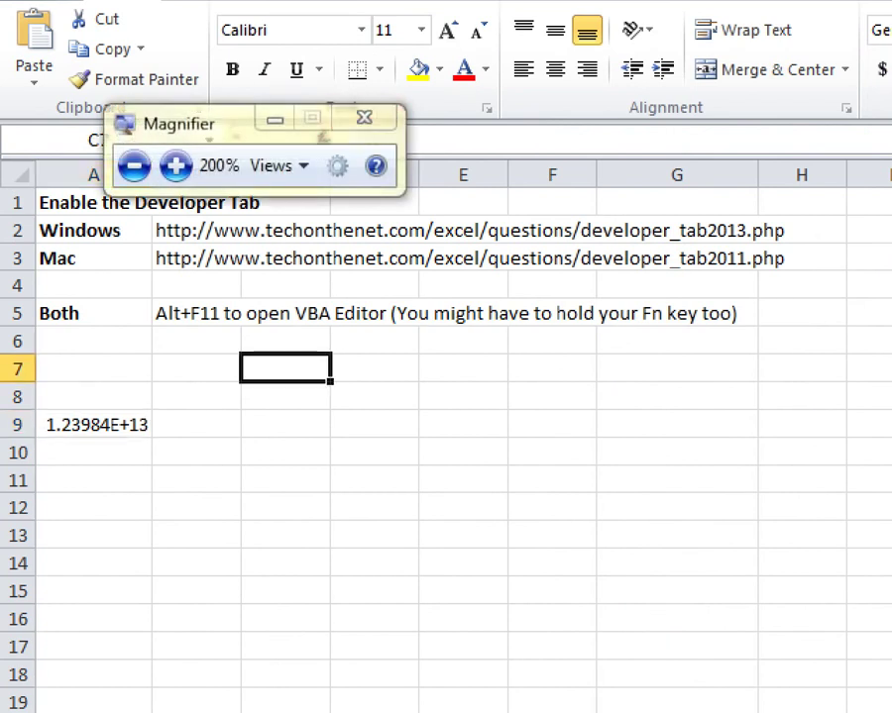
{"action": "left_click_drag", "start_coordinate": [178, 123], "coordinate": [281, 42]}
{"action": "double_click", "coordinate": [151, 175]}
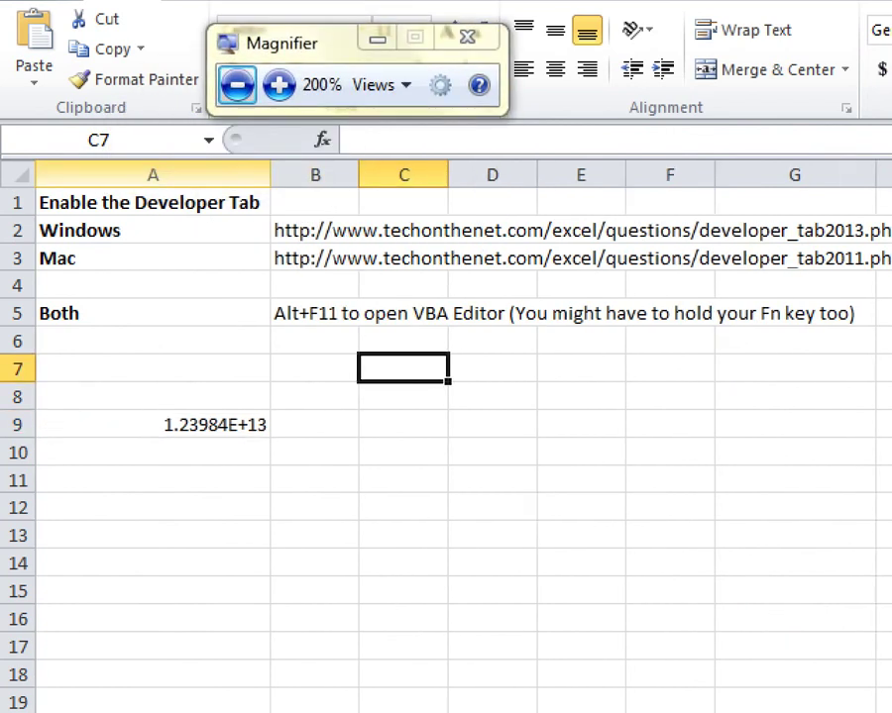
{"action": "left_click", "coordinate": [60, 96]}
{"action": "type", "text": "Number"}
{"action": "key", "text": "Return"}
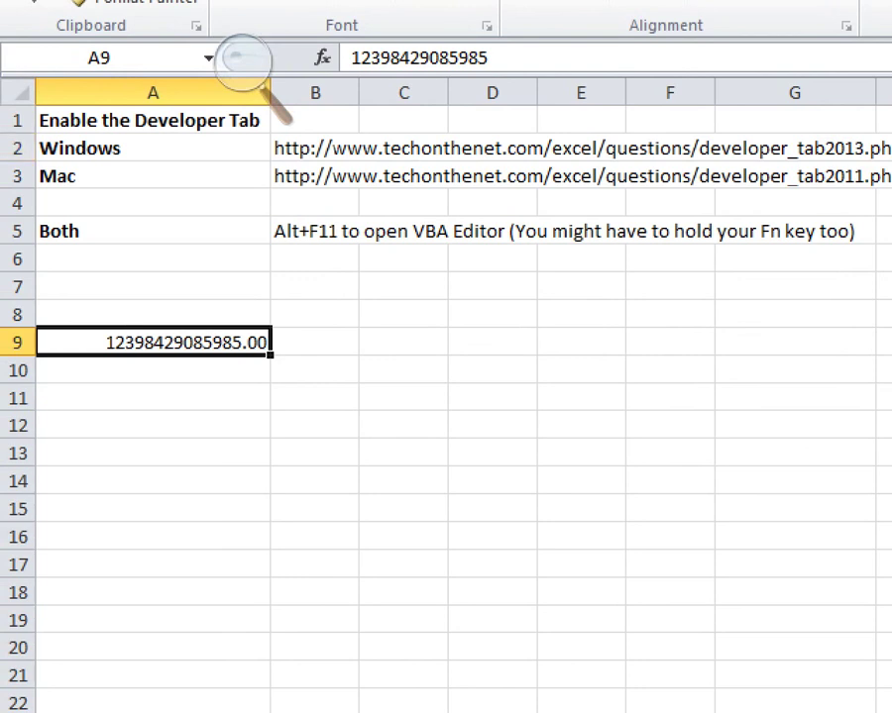
{"action": "key", "text": "Down"}
{"action": "key", "text": "Up"}
Step: Narrow column A until cell A9 displays ##########
{"action": "left_click", "coordinate": [242, 57]}
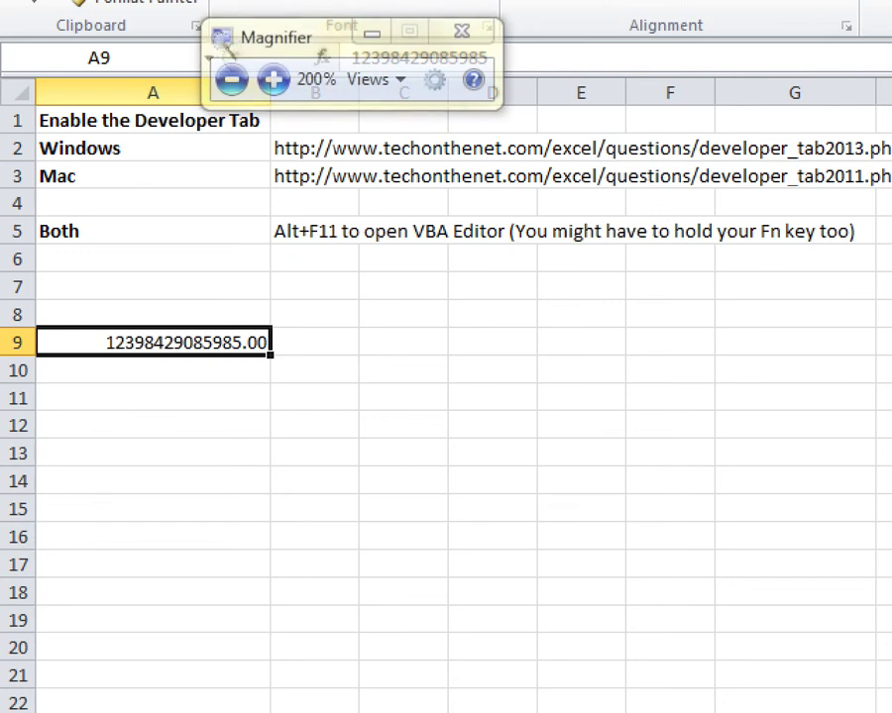
{"action": "left_click_drag", "start_coordinate": [298, 36], "coordinate": [534, 55]}
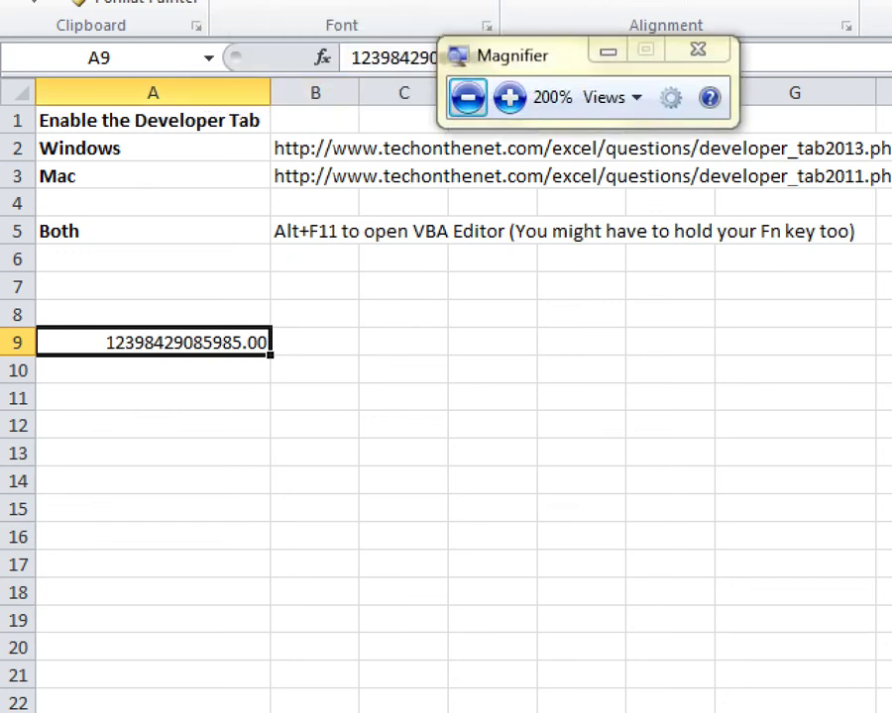
{"action": "left_click", "coordinate": [269, 92]}
{"action": "left_click_drag", "start_coordinate": [270, 92], "coordinate": [141, 93]}
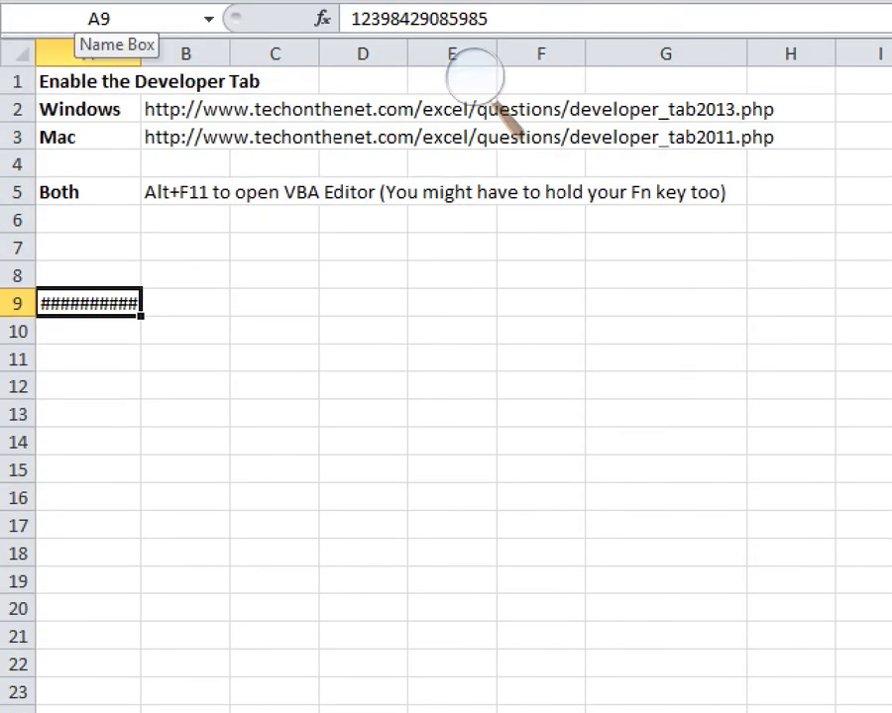
Step: Run readActiveCell from the Cells module on A9 and dismiss the ########## message box
{"action": "key", "text": "alt+F11"}
{"action": "left_click", "coordinate": [654, 648]}
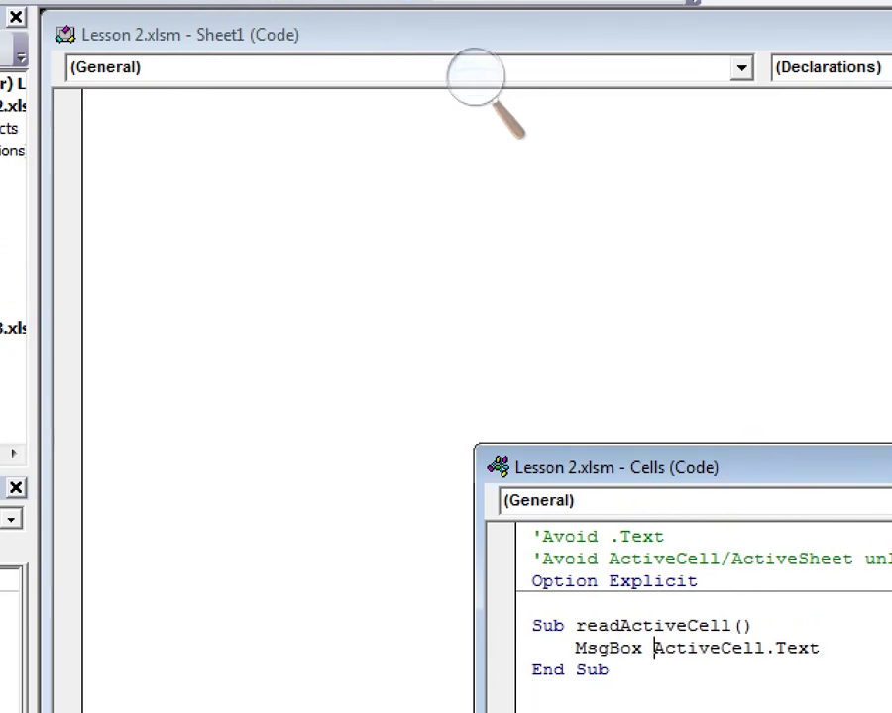
{"action": "key", "text": "F5"}
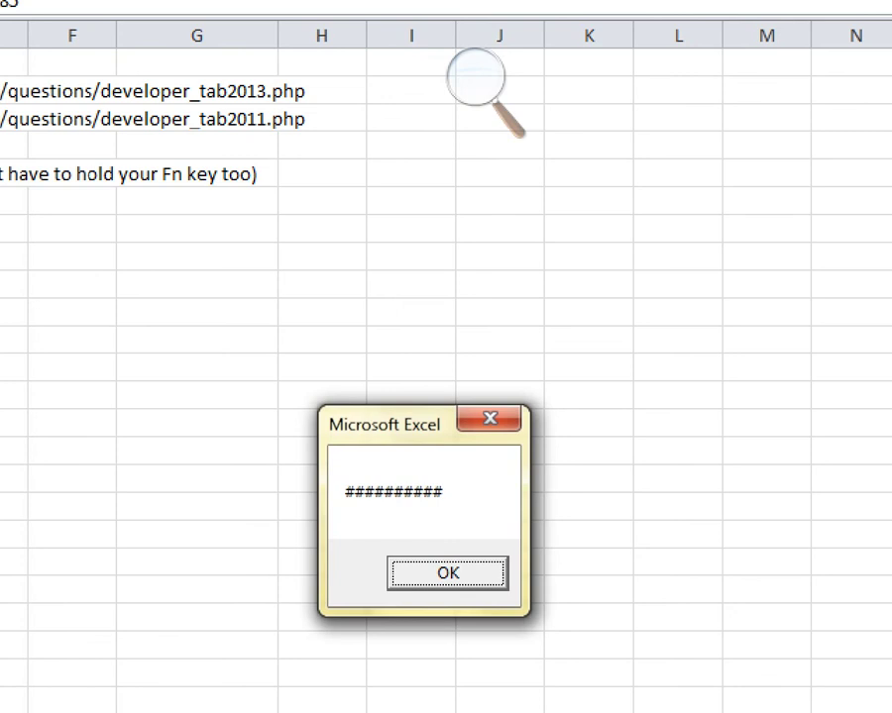
{"action": "key", "text": "Return"}
{"action": "left_click", "coordinate": [654, 512]}
{"action": "key", "text": "BackSpace"}
{"action": "key", "text": "BackSpace"}
{"action": "key", "text": "BackSpace"}
{"action": "key", "text": "BackSpace"}
{"action": "type", "text": "Val"}
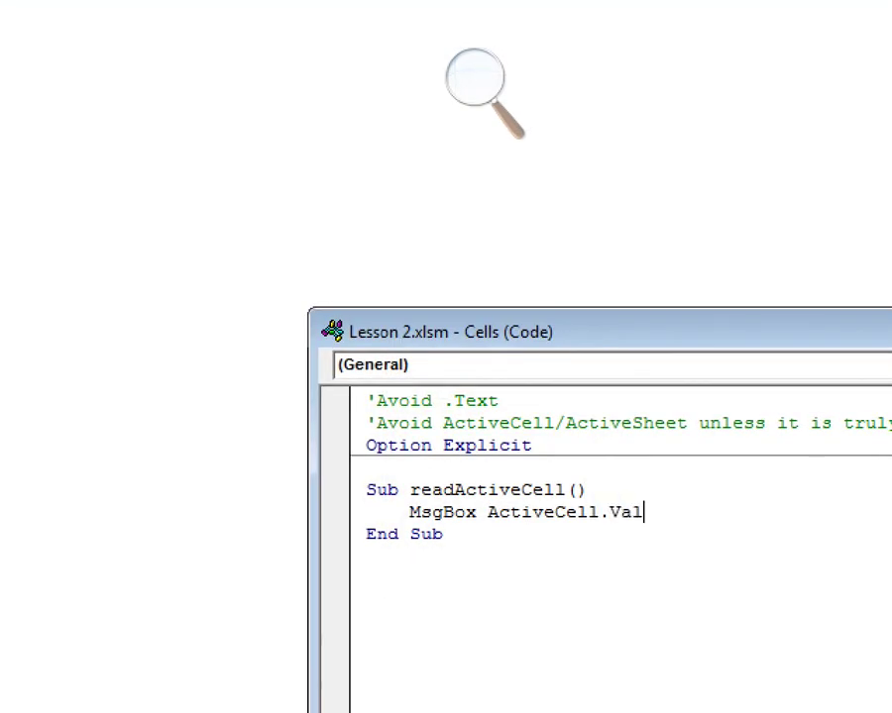
{"action": "type", "text": "ue2"}
{"action": "key", "text": "F5"}
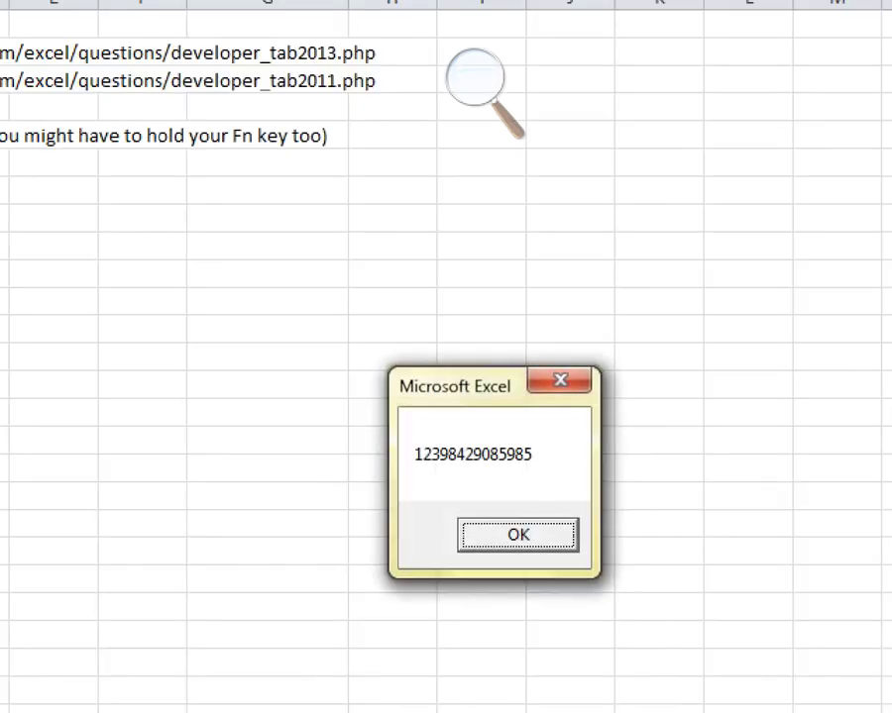